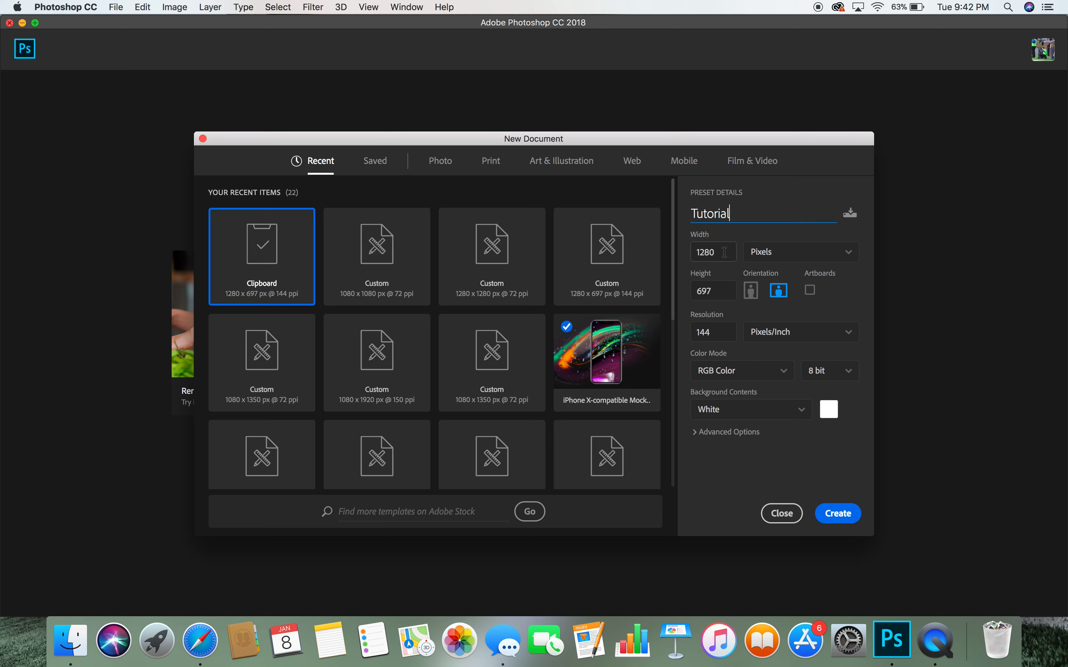
# - Create the Tutorial document at width 1080 px, height 1080 px, 72 pixels/inch
pyautogui.click(725, 252)
pyautogui.write('1080')
pyautogui.press('Tab')
pyautogui.write('1080')
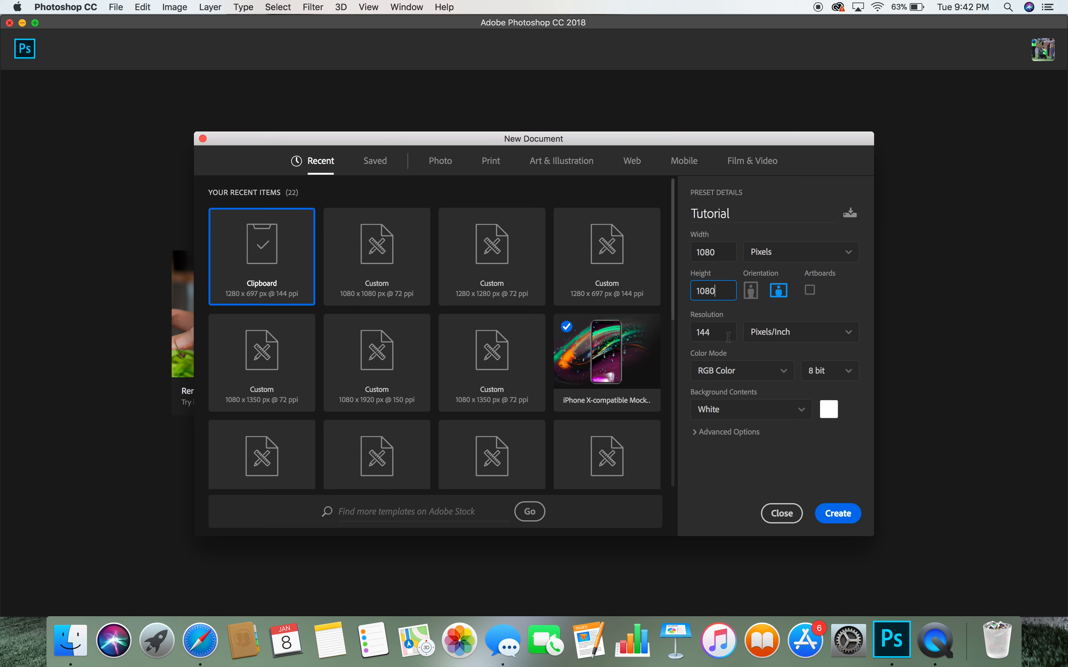
pyautogui.press('Tab')
pyautogui.write('72')
pyautogui.click(848, 514)
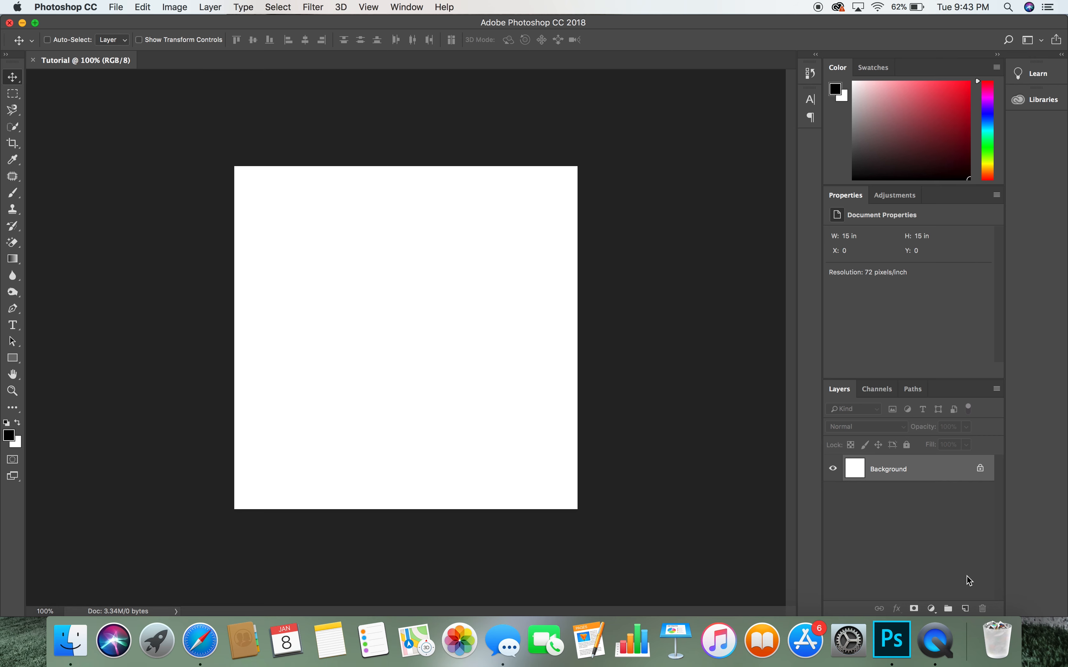
# - Add an empty Layer 1 above the white Background layer
pyautogui.click(966, 609)
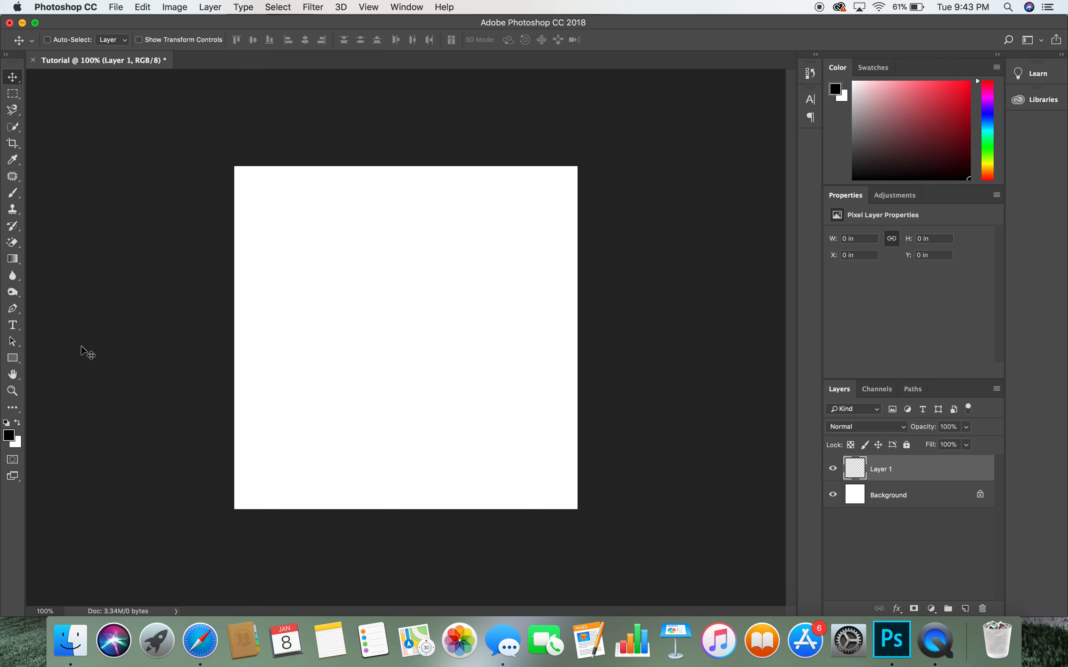
# - Choose the Rectangle tool and set its fill colour to blue #1e8ad5
pyautogui.click(13, 360)
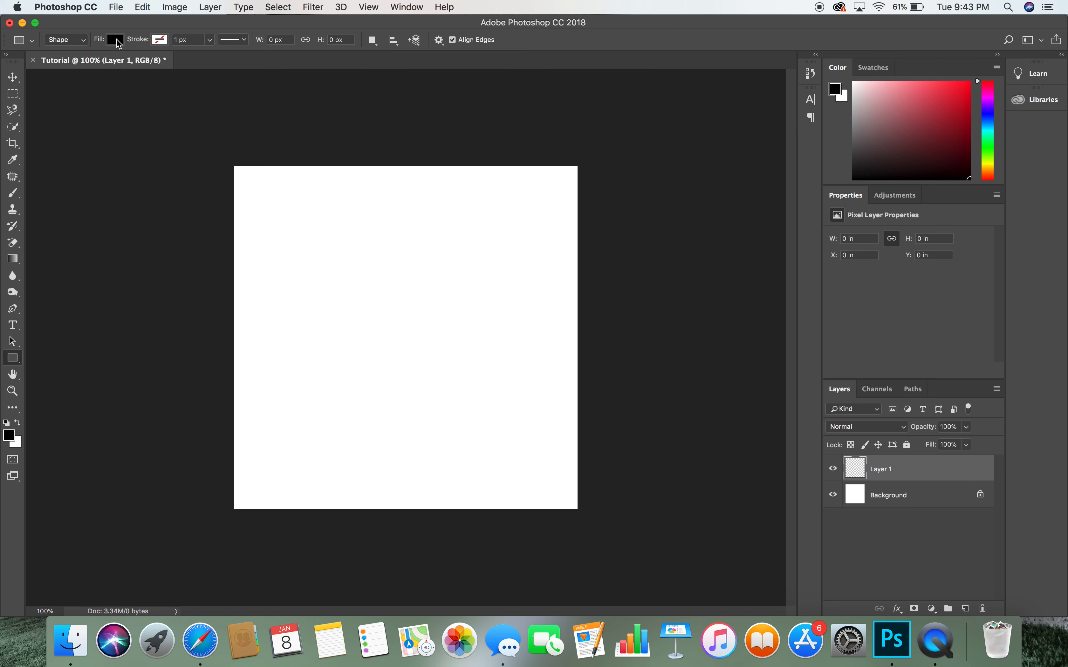
pyautogui.click(116, 40)
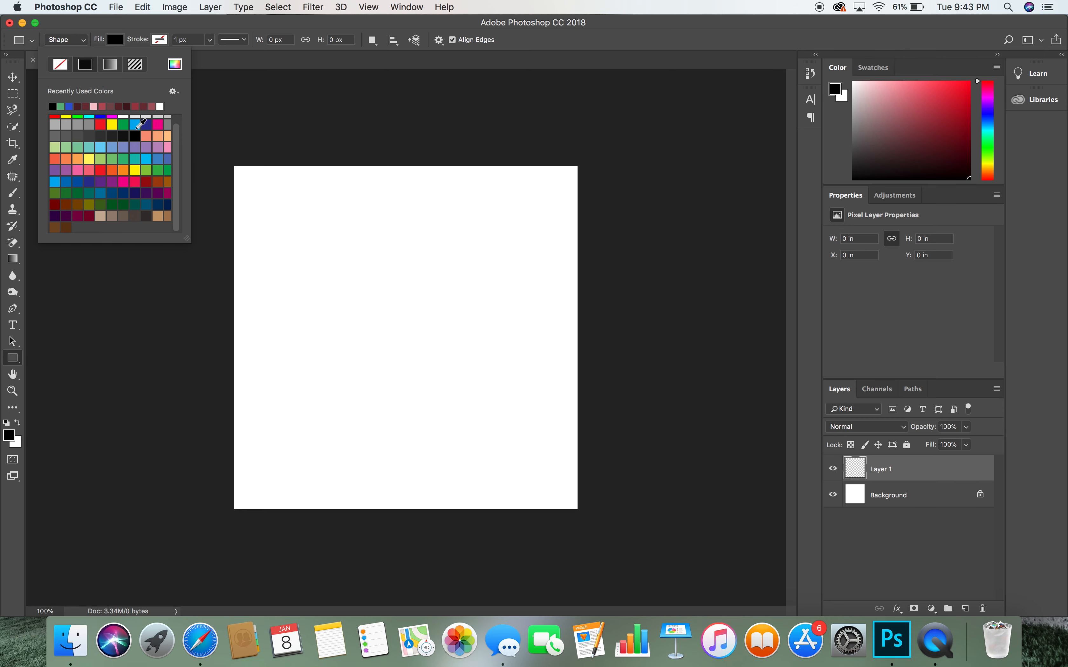
pyautogui.scroll(1, 130, 122)
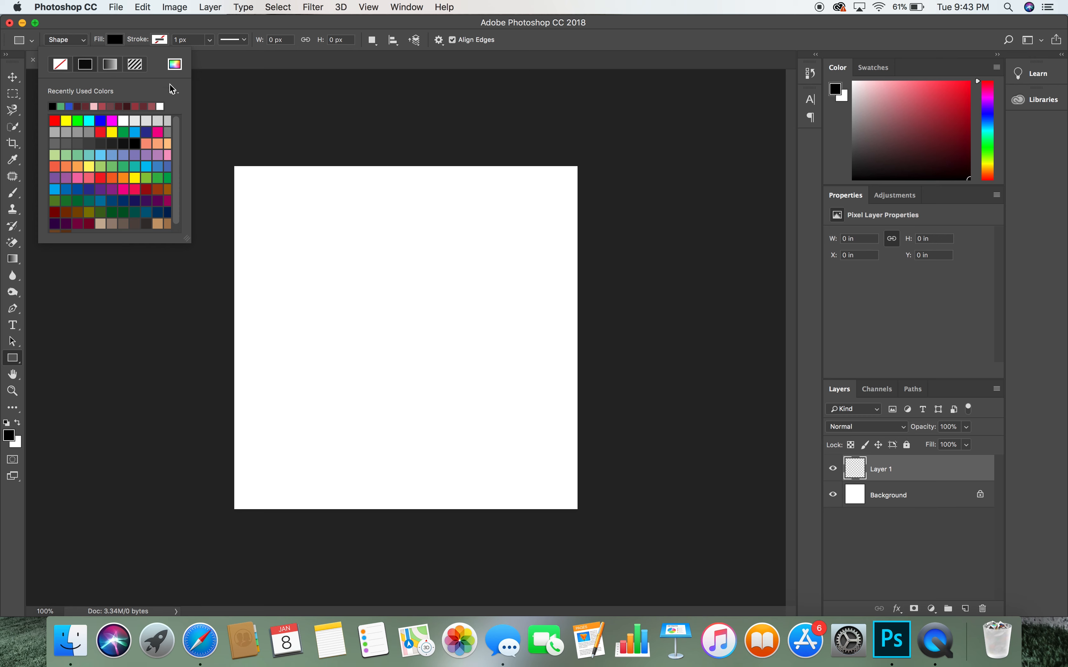
pyautogui.scroll(-1, 80, 148)
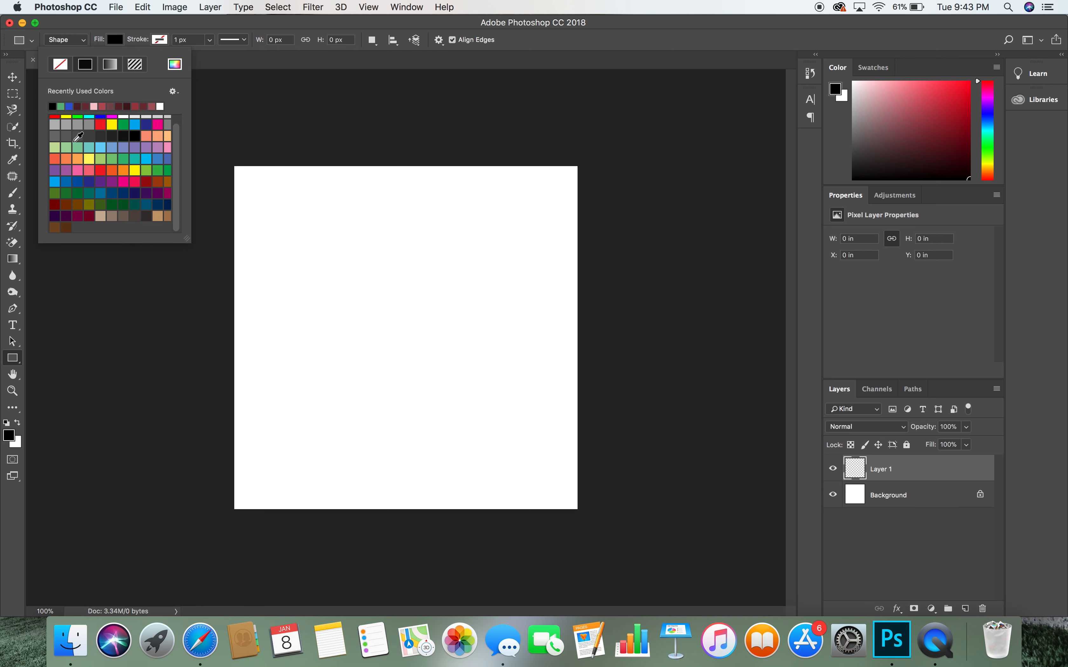
pyautogui.scroll(1, 138, 159)
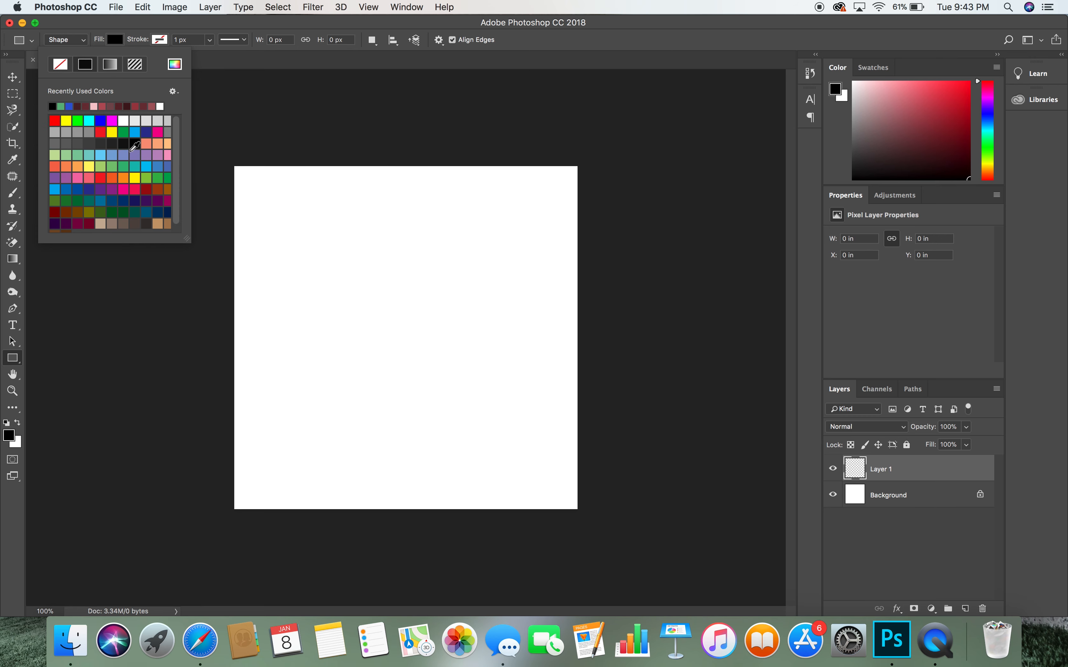
pyautogui.click(175, 63)
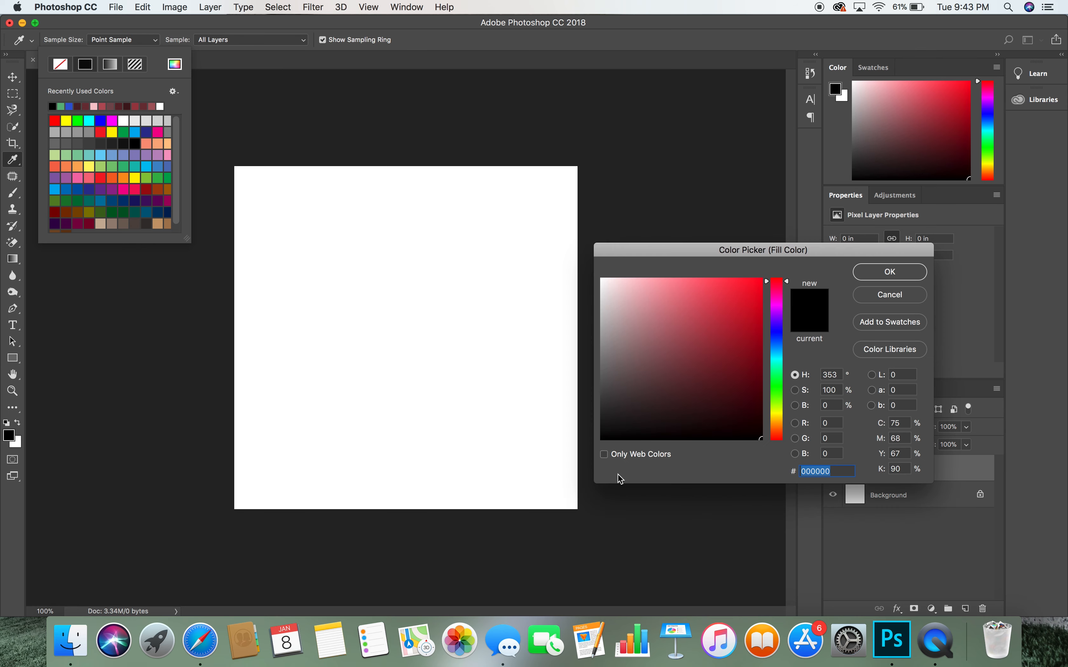
pyautogui.moveTo(653, 358)
pyautogui.mouseDown()
pyautogui.moveTo(706, 360)
pyautogui.moveTo(677, 320)
pyautogui.mouseUp()
pyautogui.moveTo(771, 331); pyautogui.dragTo(776, 347)
pyautogui.moveTo(697, 344); pyautogui.dragTo(740, 304)
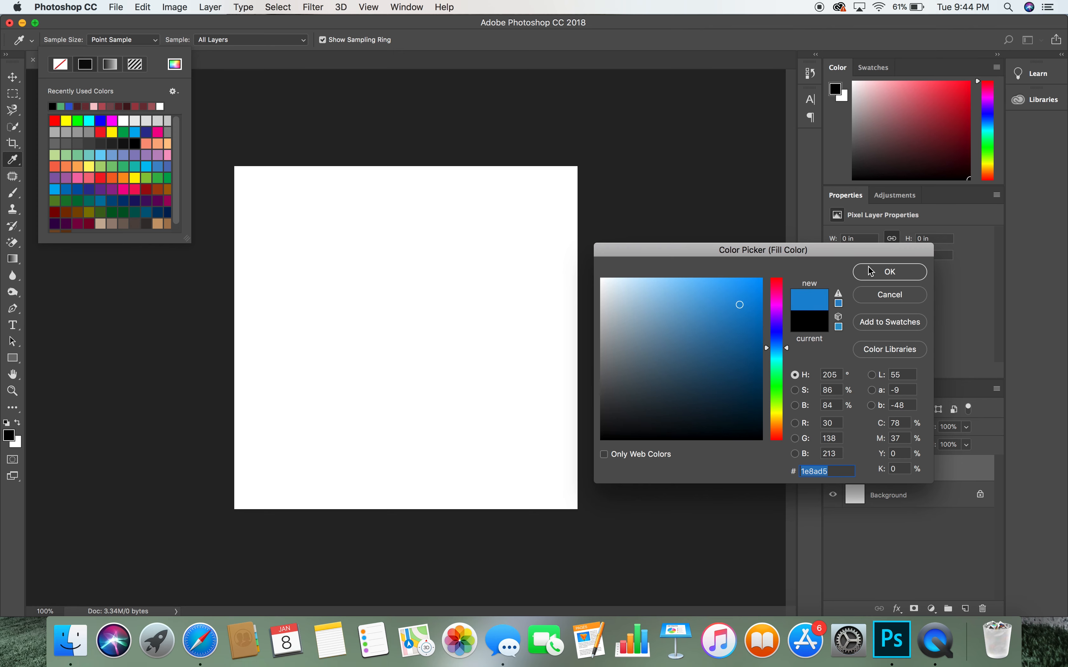
pyautogui.click(890, 272)
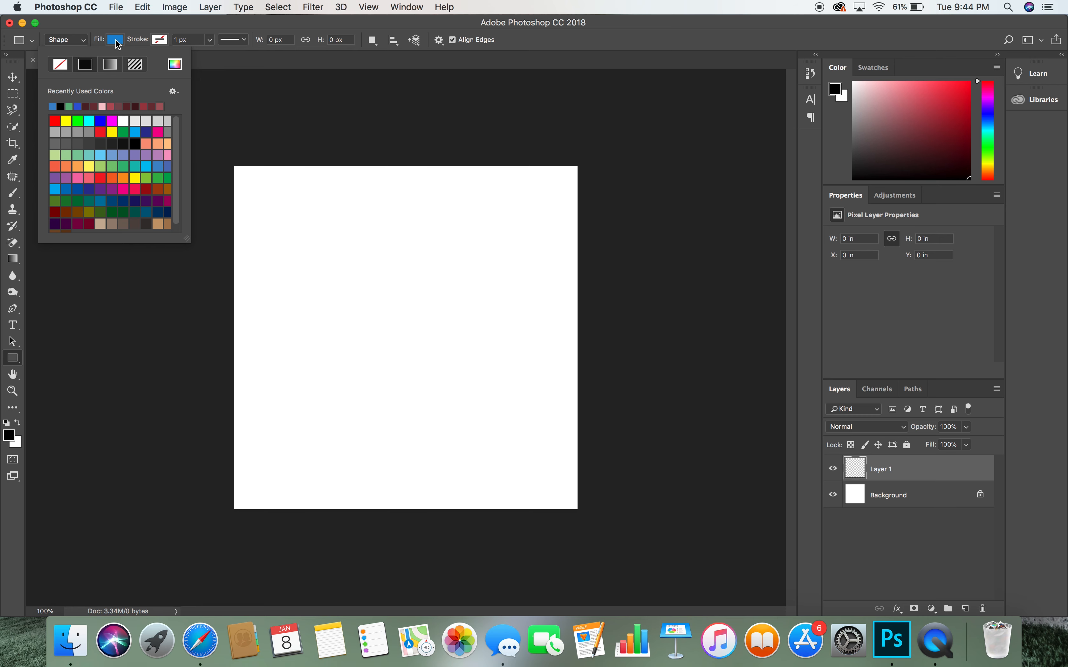
# - Draw a 980 × 434 px blue rectangle across the middle of the canvas
pyautogui.click(116, 41)
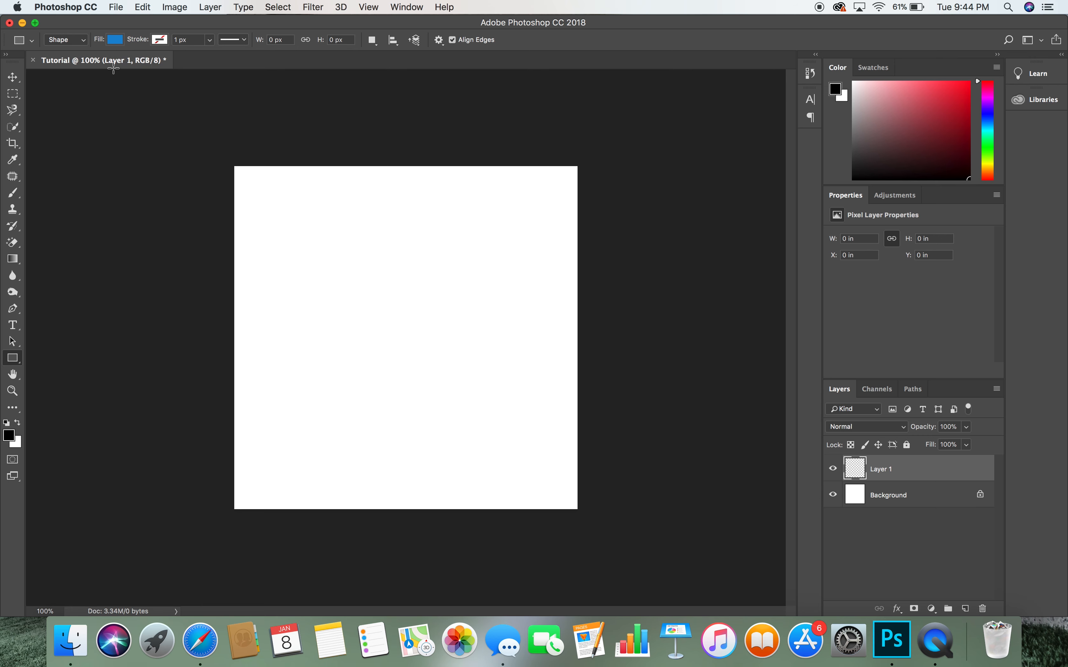
pyautogui.moveTo(251, 257); pyautogui.dragTo(563, 395)
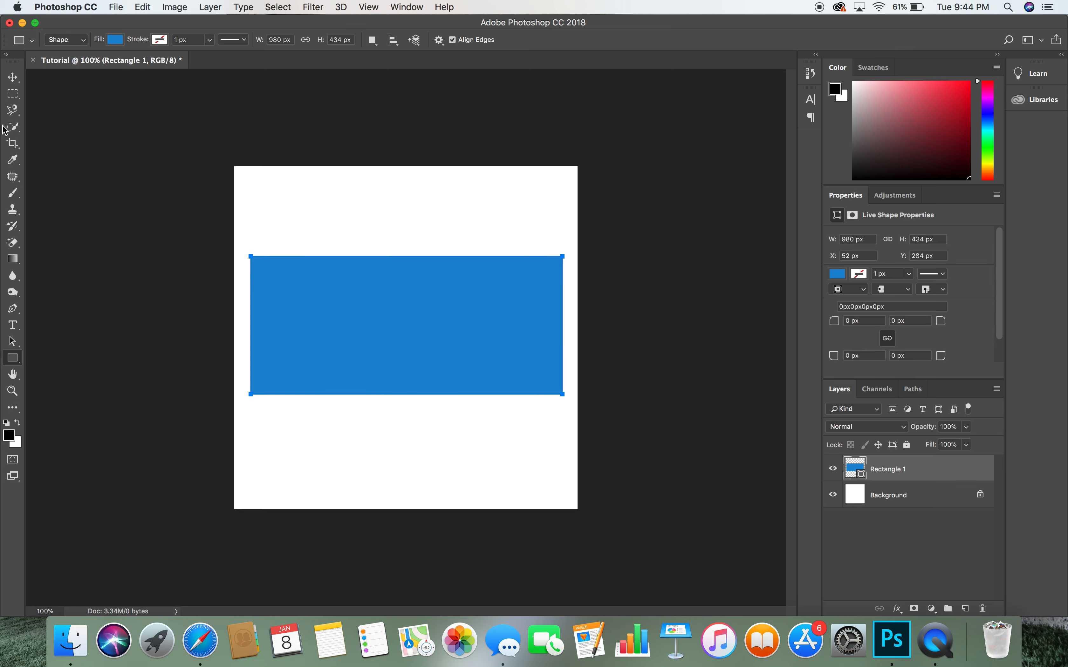
pyautogui.click(13, 79)
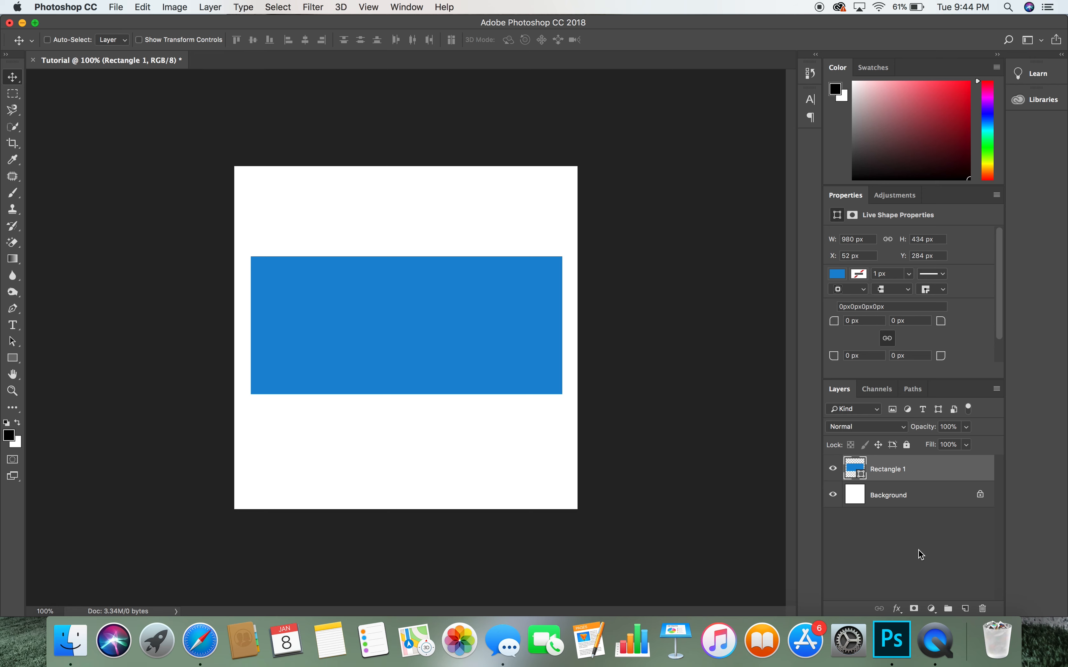
# - On a new layer, draw a tall 470 × 998 px dark green rectangle crossing the blue band
pyautogui.click(967, 610)
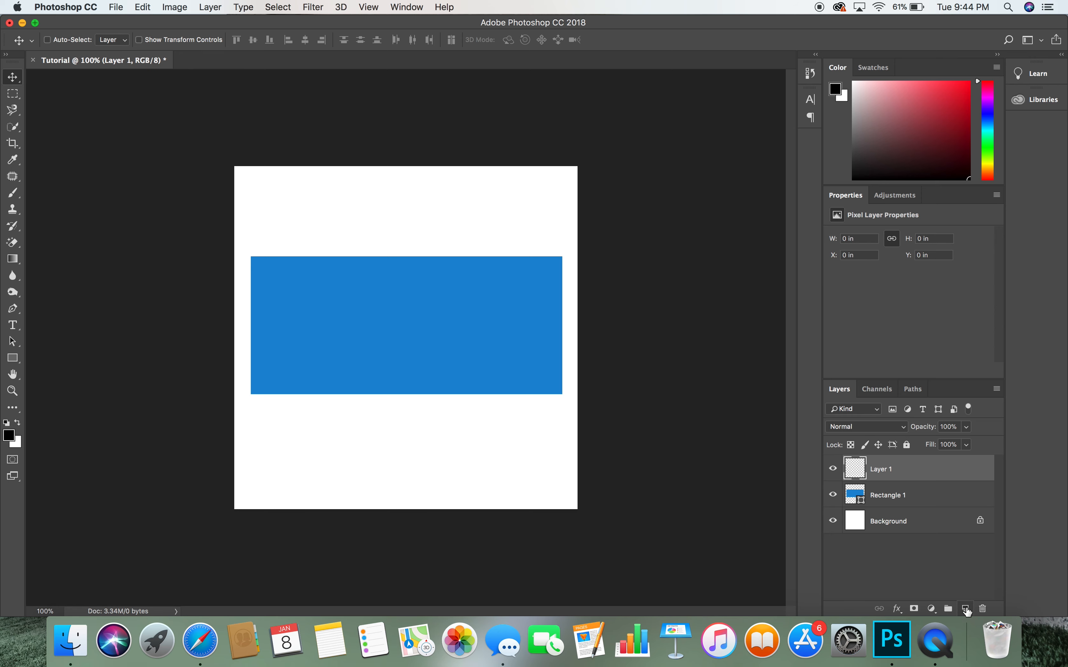
pyautogui.click(13, 358)
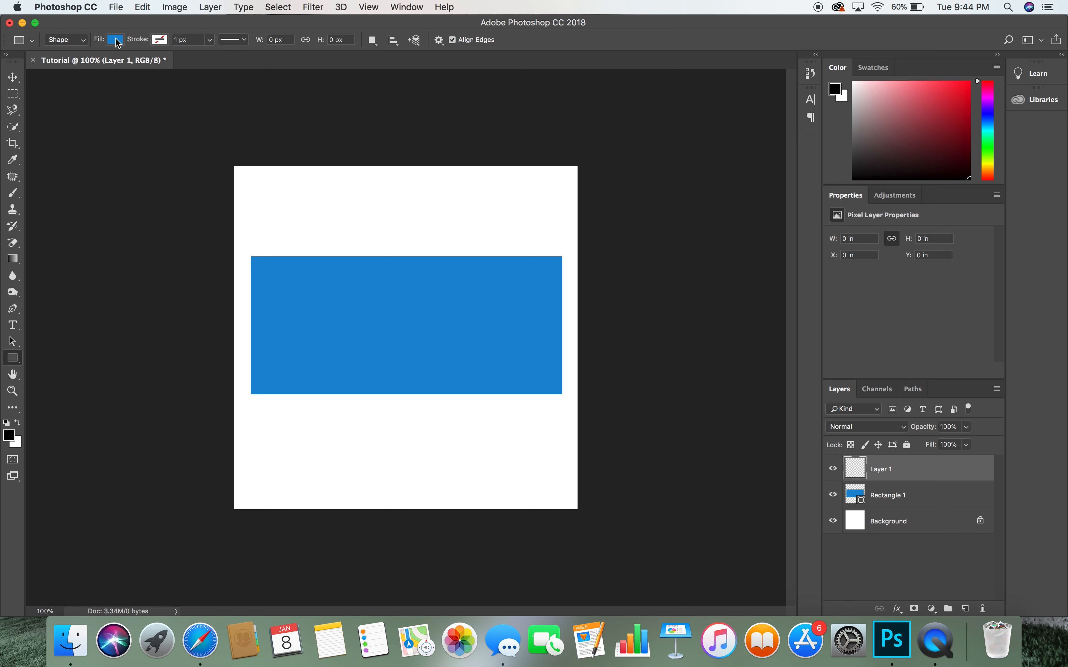
pyautogui.click(115, 40)
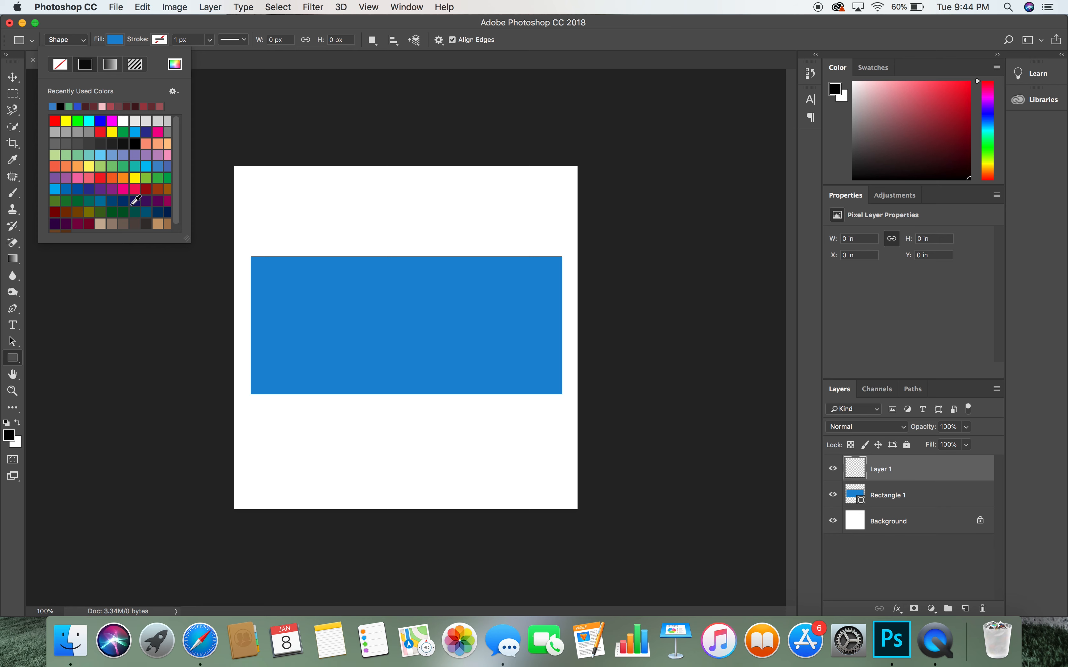
pyautogui.click(124, 212)
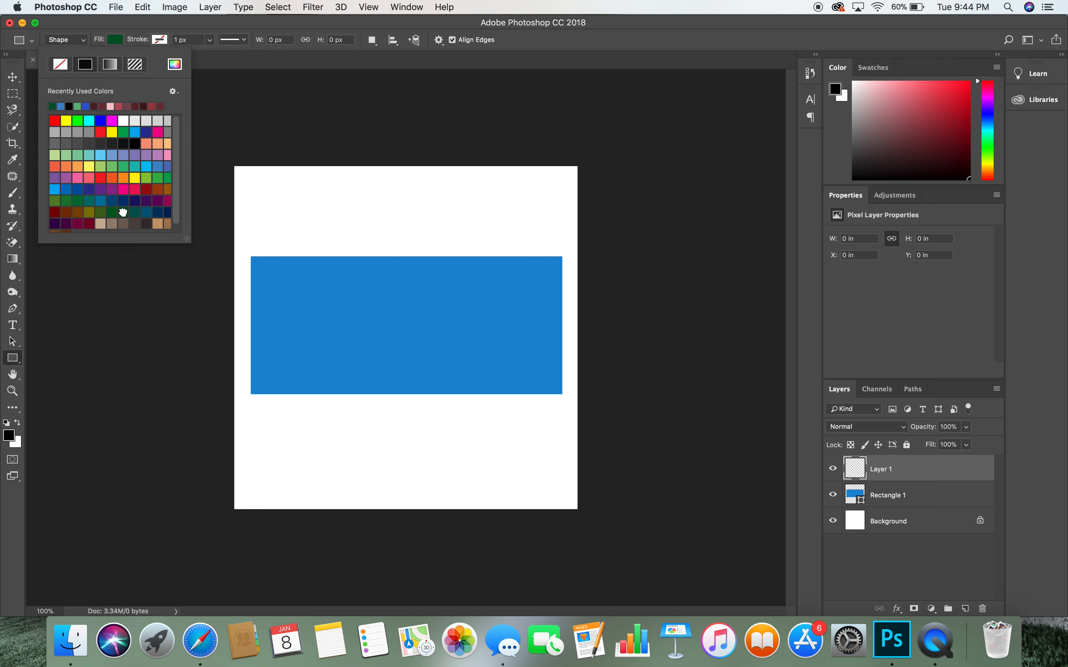
pyautogui.click(118, 42)
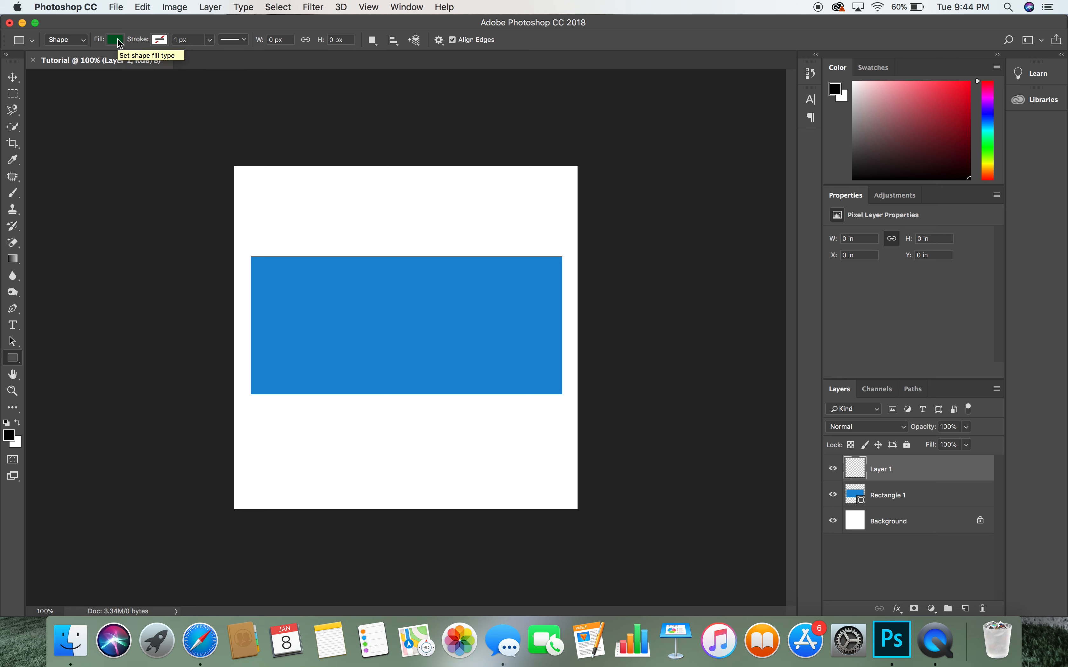
pyautogui.moveTo(338, 176); pyautogui.dragTo(488, 492)
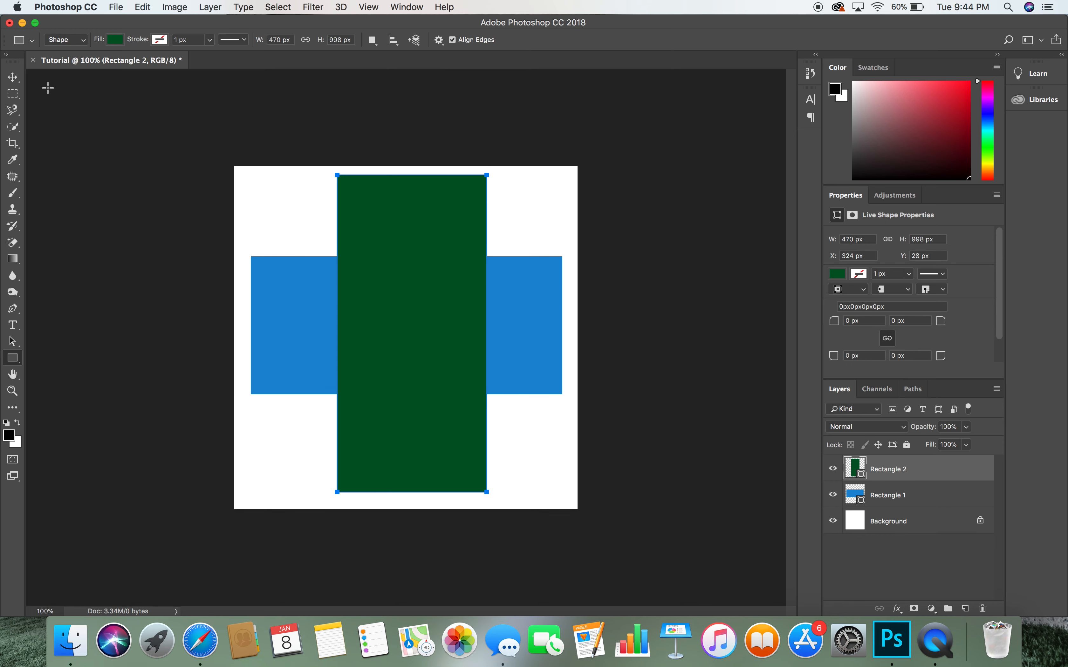
pyautogui.click(13, 78)
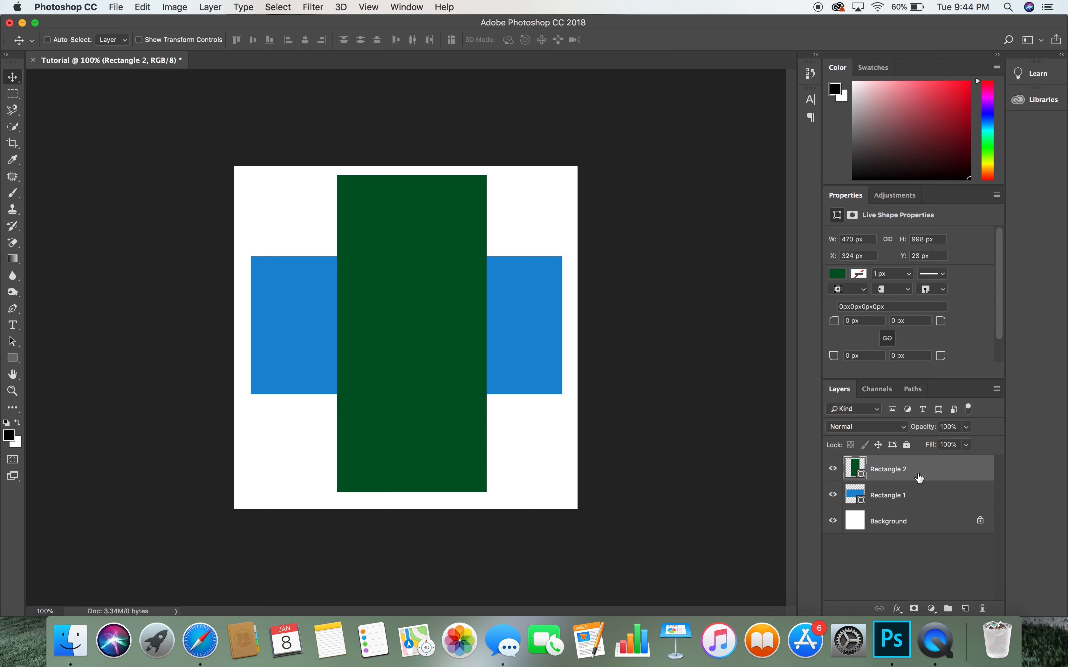
# - Move the blue Rectangle 1 layer above Rectangle 2 in the Layers panel
pyautogui.click(922, 499)
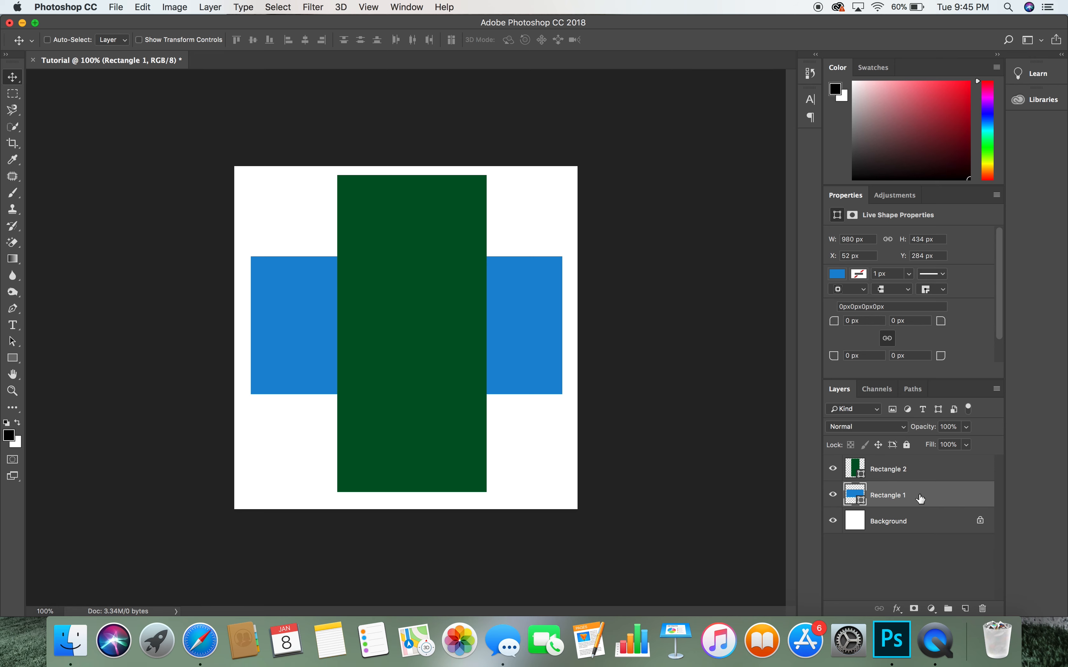
pyautogui.moveTo(923, 500); pyautogui.dragTo(929, 462)
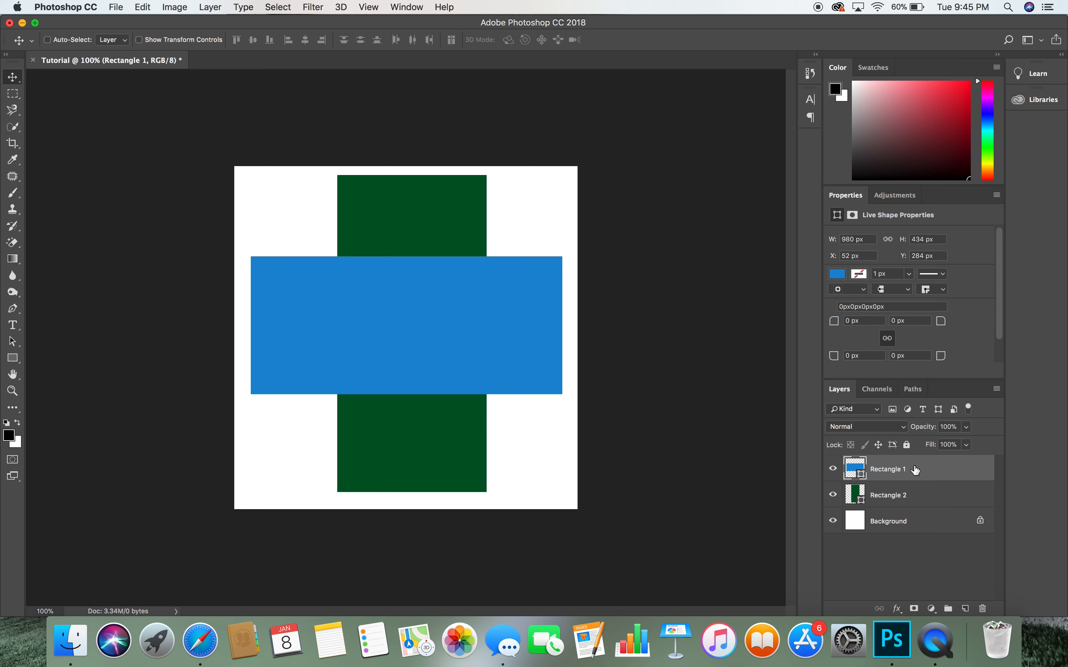
pyautogui.moveTo(920, 472); pyautogui.dragTo(924, 503)
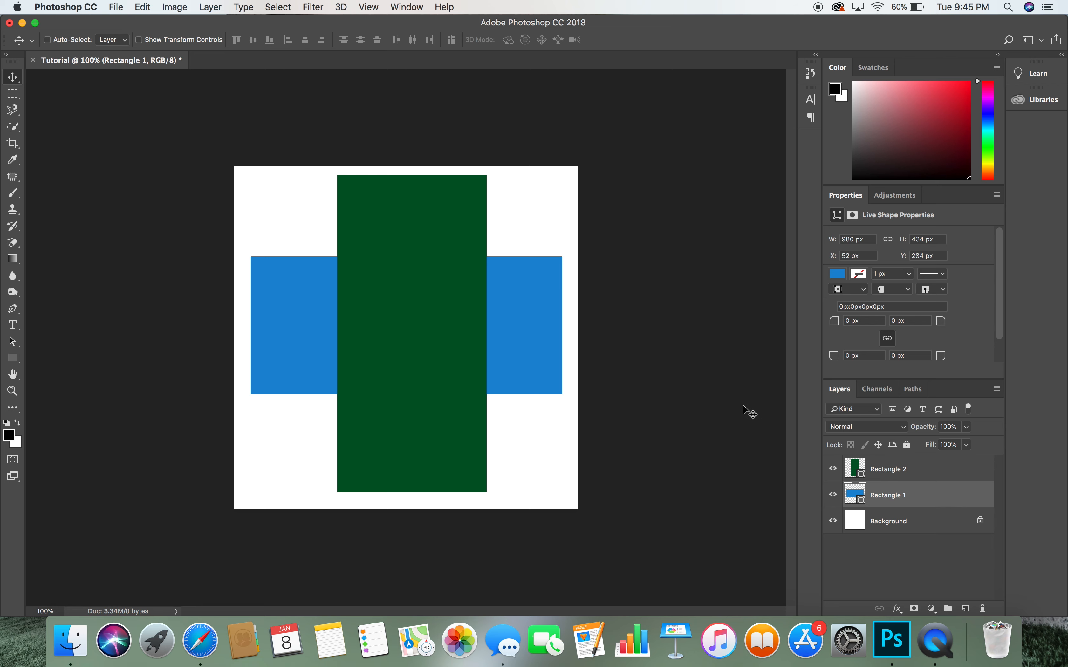
pyautogui.moveTo(915, 496); pyautogui.dragTo(917, 468)
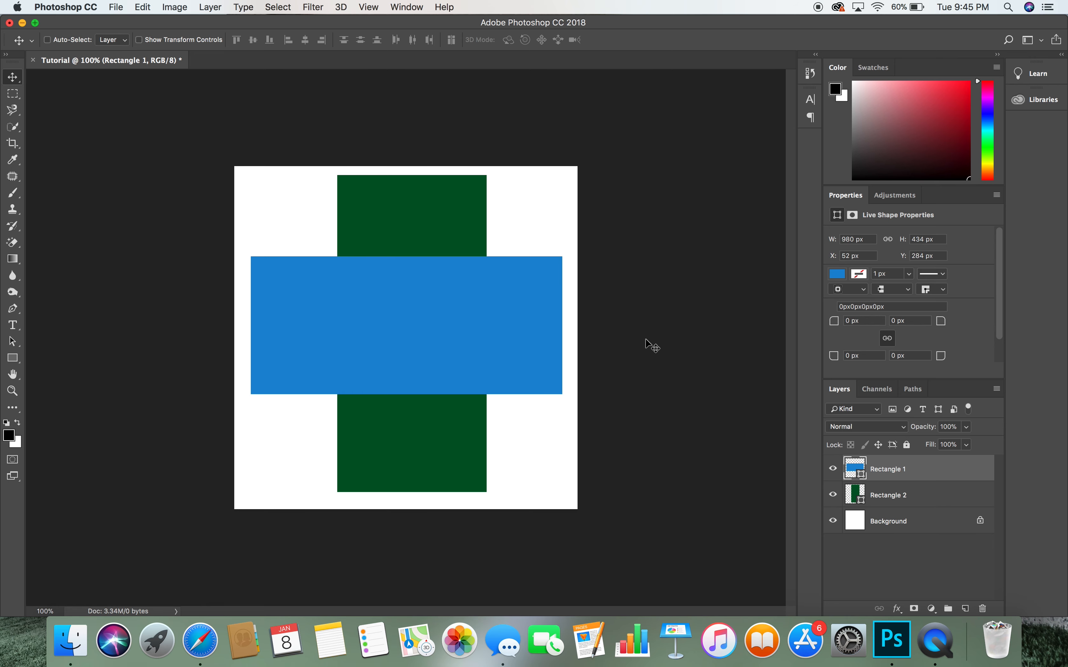
# - Free-transform the blue rectangle down to about 460 × 434 px
pyautogui.press('super+t')
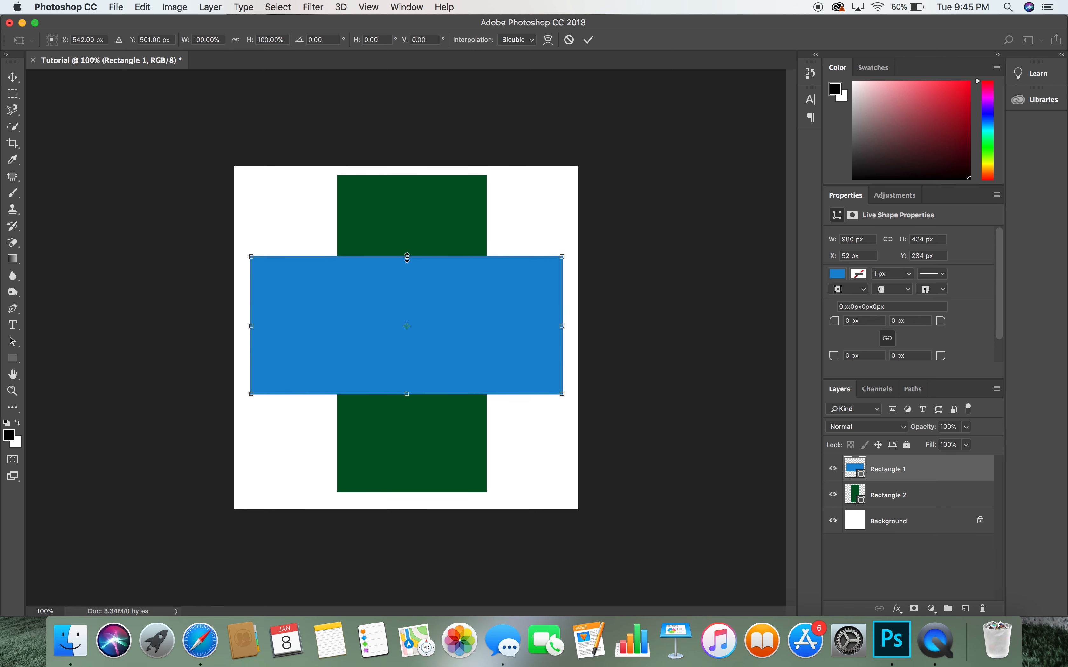
pyautogui.moveTo(408, 257)
pyautogui.mouseDown()
pyautogui.moveTo(403, 435)
pyautogui.moveTo(400, 211)
pyautogui.moveTo(406, 338)
pyautogui.moveTo(414, 252)
pyautogui.mouseUp()
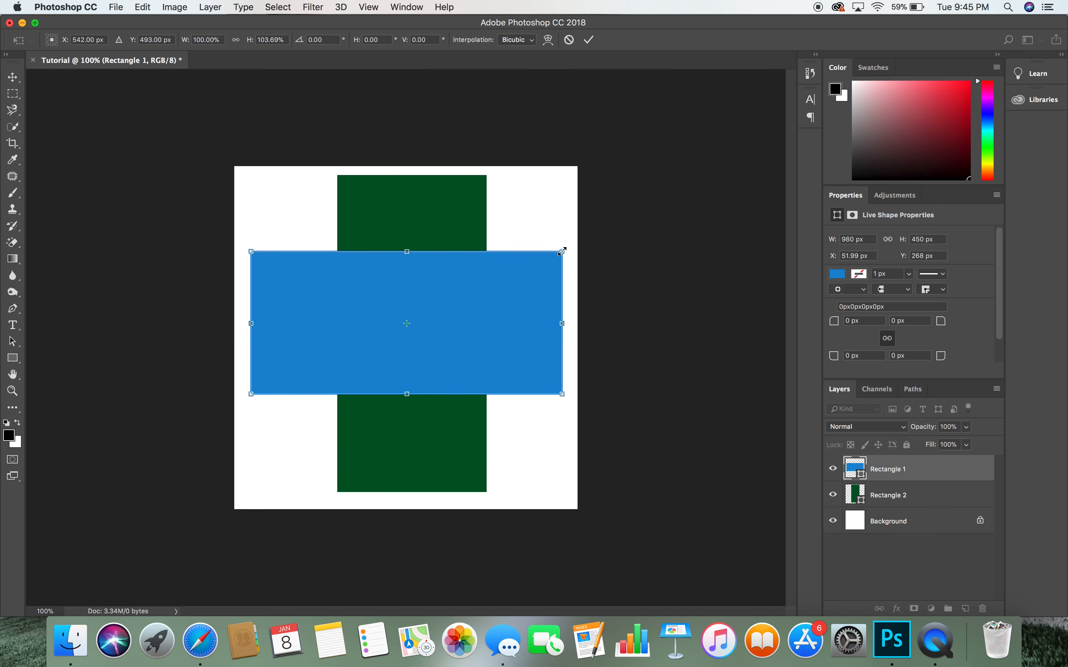
pyautogui.moveTo(563, 251)
pyautogui.mouseDown()
pyautogui.moveTo(468, 292)
pyautogui.moveTo(549, 258)
pyautogui.mouseUp()
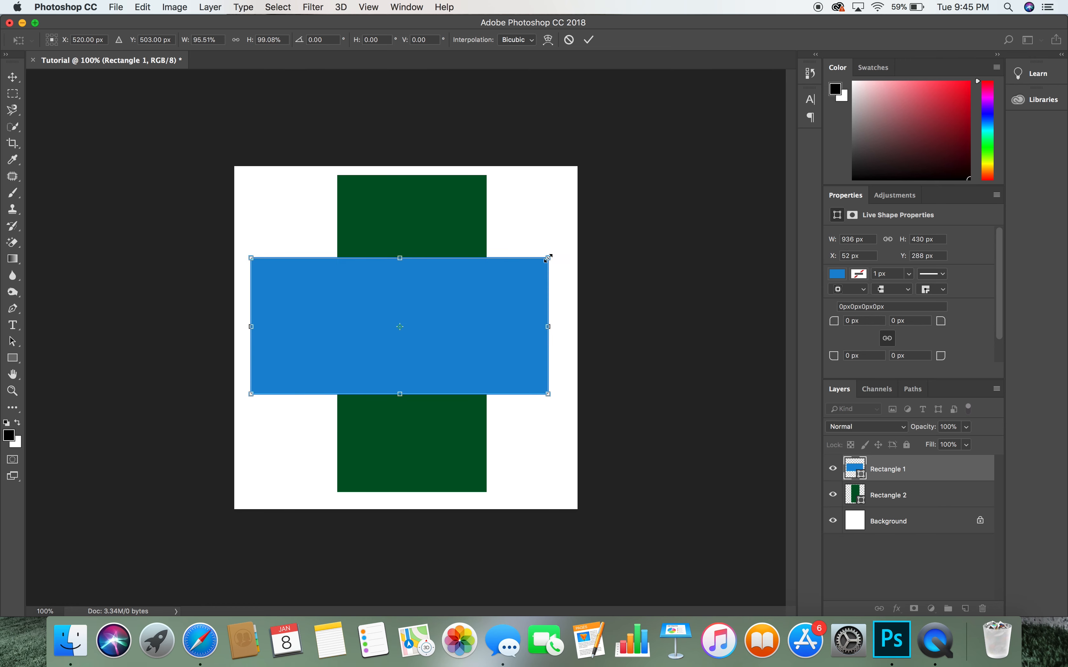
pyautogui.moveTo(549, 258); pyautogui.dragTo(377, 265)
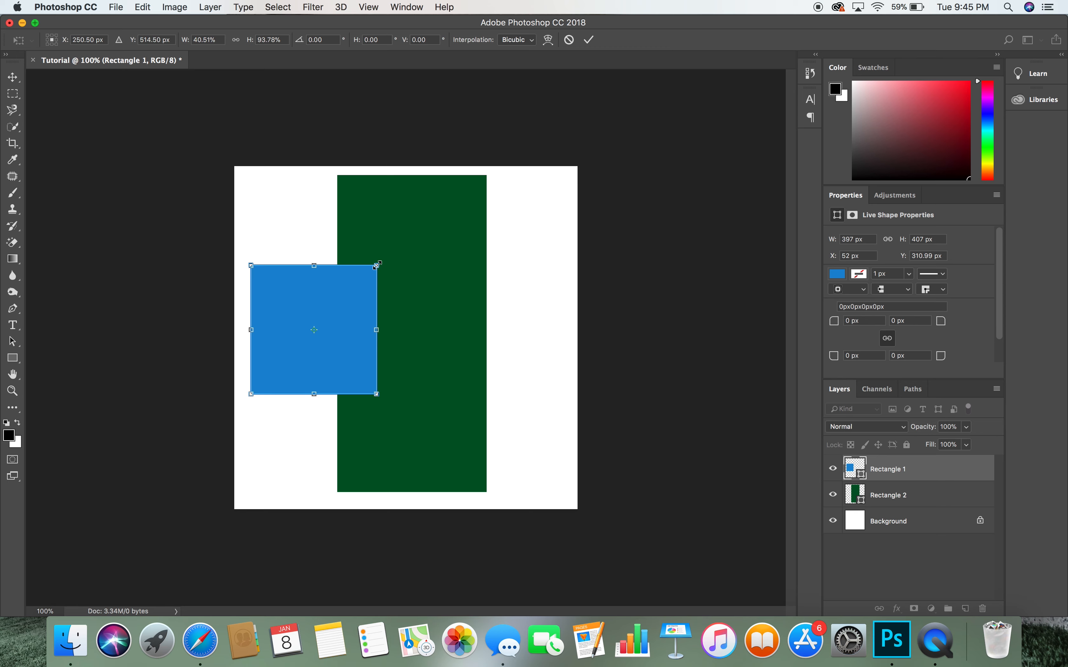
pyautogui.moveTo(378, 266)
pyautogui.mouseDown()
pyautogui.moveTo(383, 378)
pyautogui.moveTo(395, 269)
pyautogui.moveTo(553, 344)
pyautogui.moveTo(546, 203)
pyautogui.moveTo(477, 302)
pyautogui.moveTo(410, 272)
pyautogui.moveTo(370, 283)
pyautogui.mouseUp()
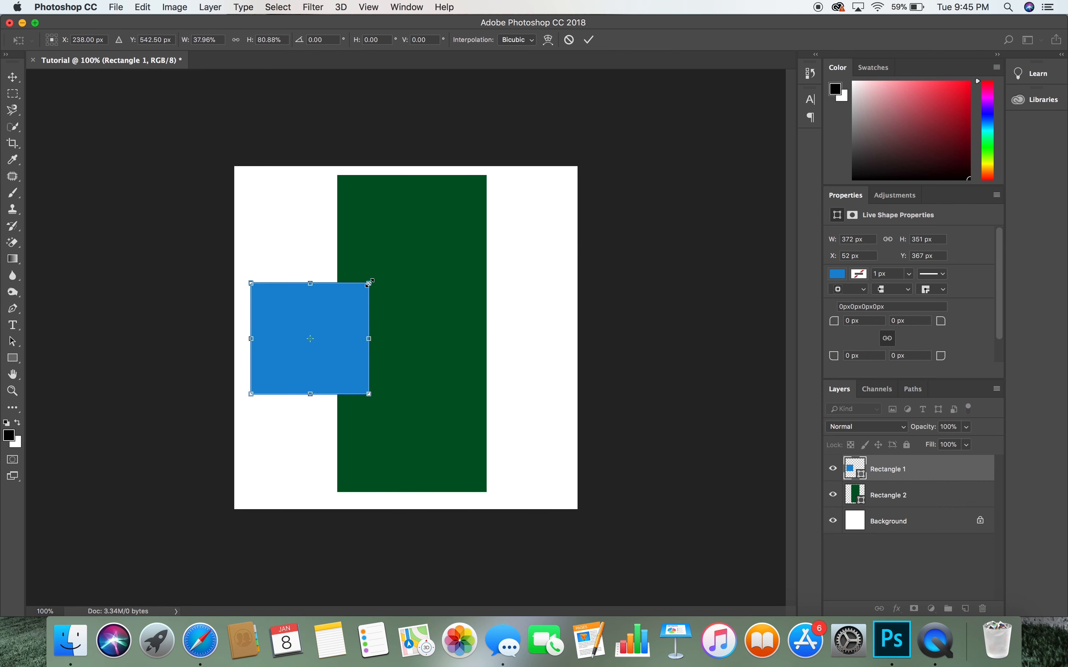
pyautogui.moveTo(370, 283); pyautogui.dragTo(400, 260)
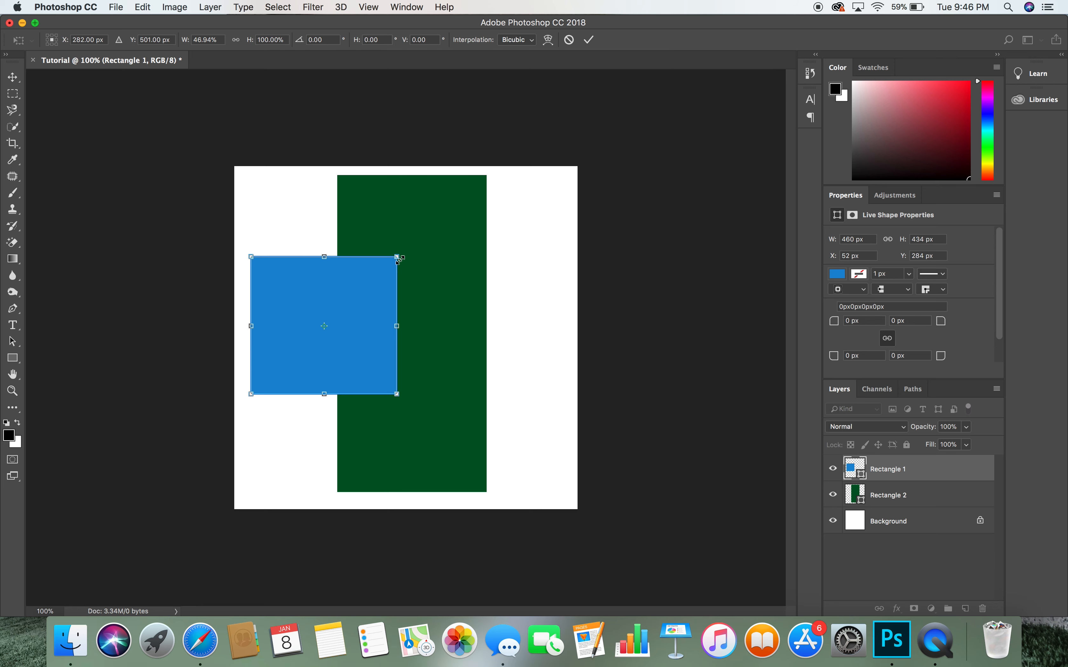
pyautogui.press('Return')
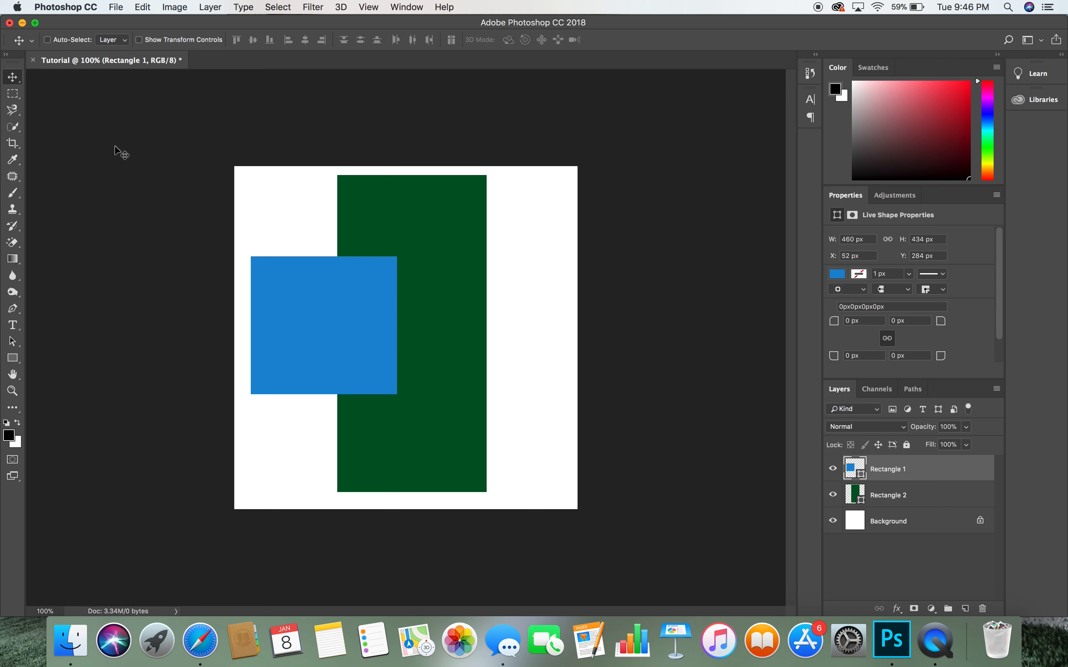
# - Move the blue block lower right and the green rectangle right to X 586, Y 41 px
pyautogui.moveTo(334, 319); pyautogui.dragTo(494, 383)
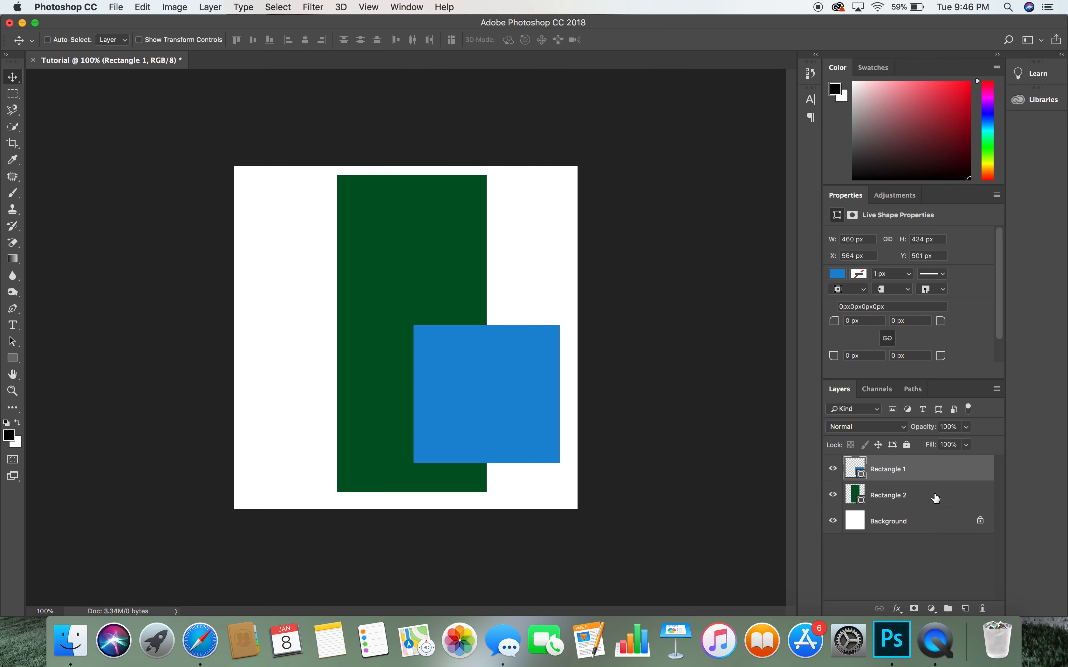
pyautogui.click(939, 502)
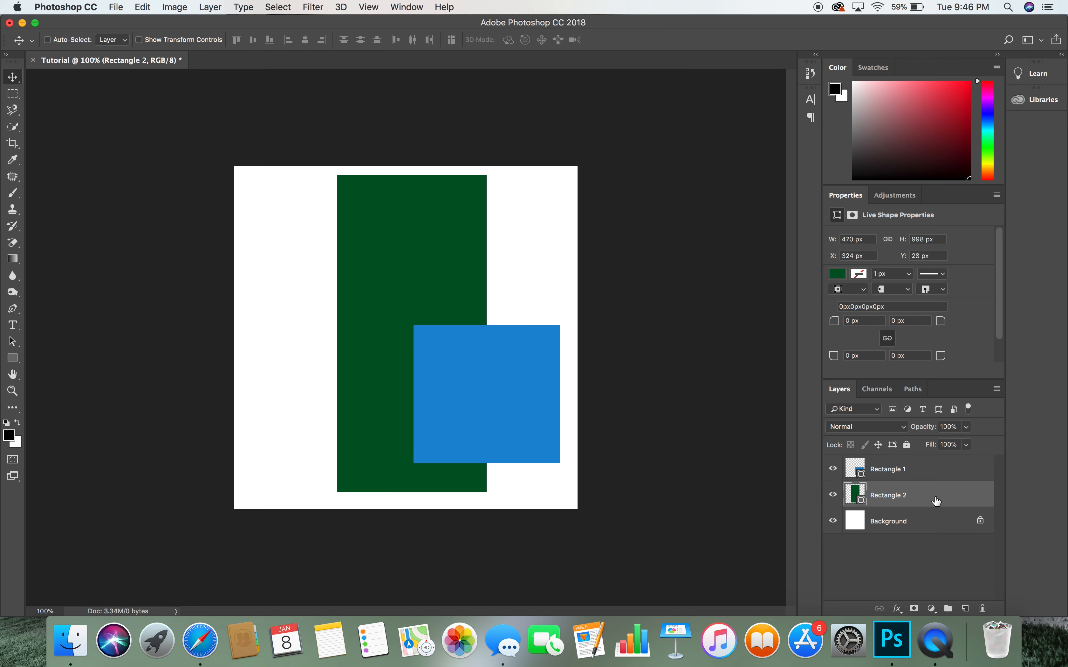
pyautogui.moveTo(398, 267); pyautogui.dragTo(483, 273)
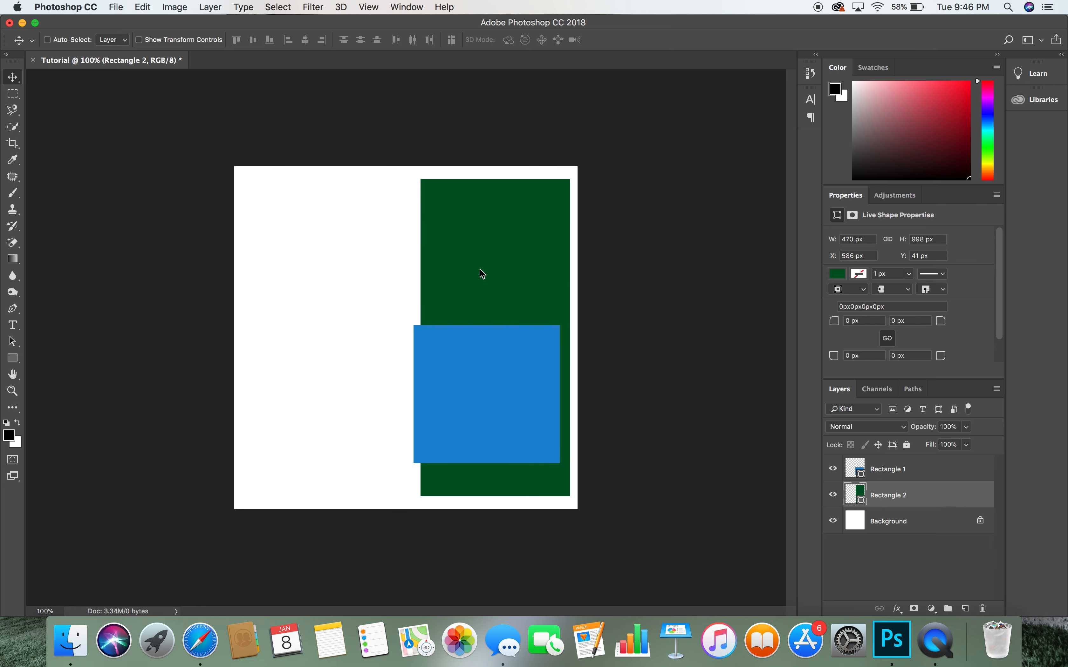
# - Rename Rectangle 2 to Green and Rectangle 1 to Blue
pyautogui.doubleClick(890, 499)
pyautogui.write('Green')
pyautogui.press('Return')
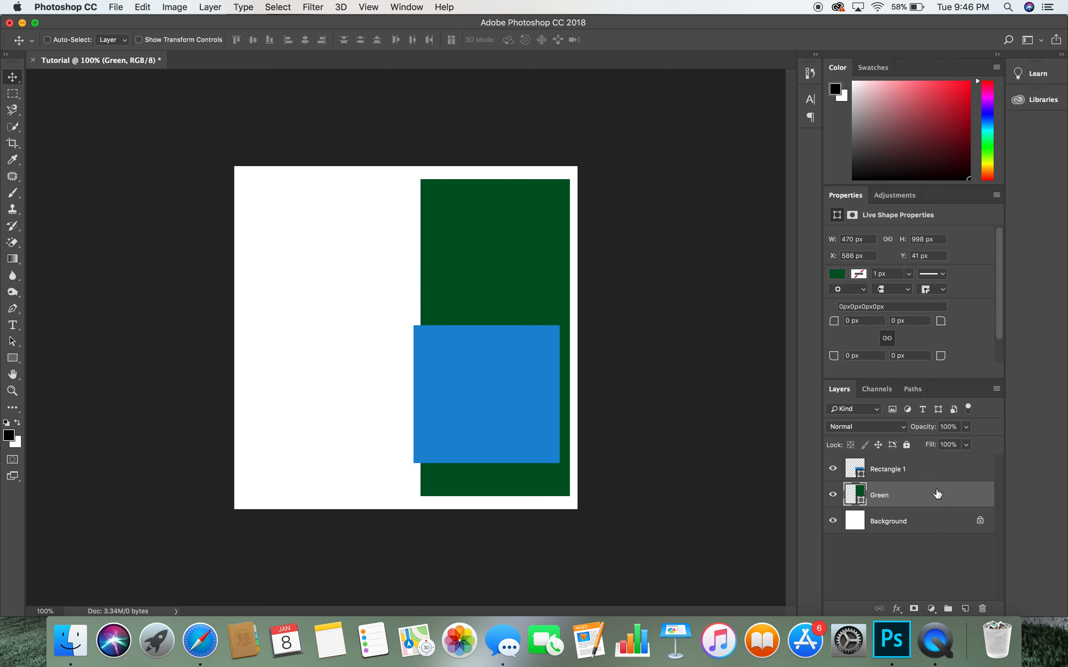
pyautogui.doubleClick(887, 473)
pyautogui.write('Blue')
pyautogui.press('Return')
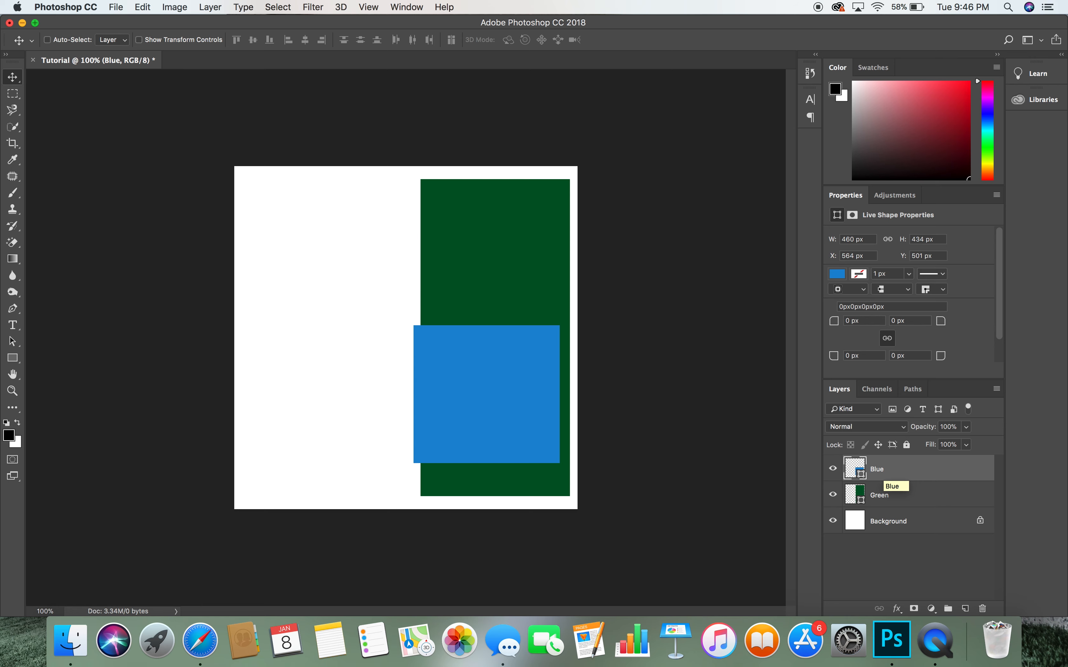
# - Type the person's name as a 40 pt Avenir text layer, placed left of the green rectangle
pyautogui.click(17, 332)
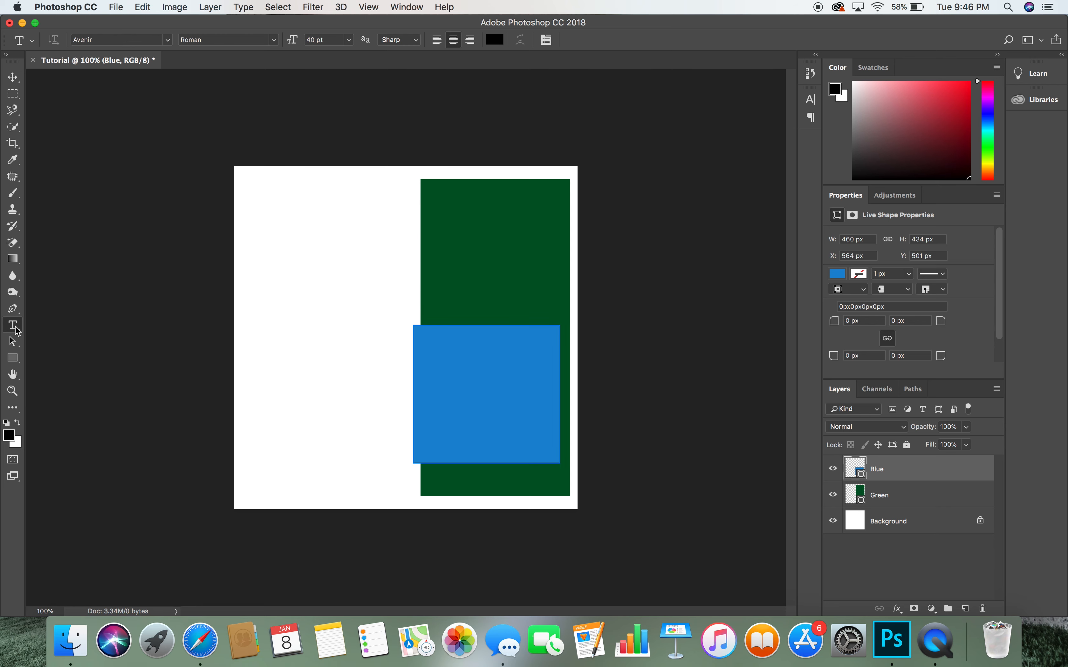
pyautogui.click(275, 330)
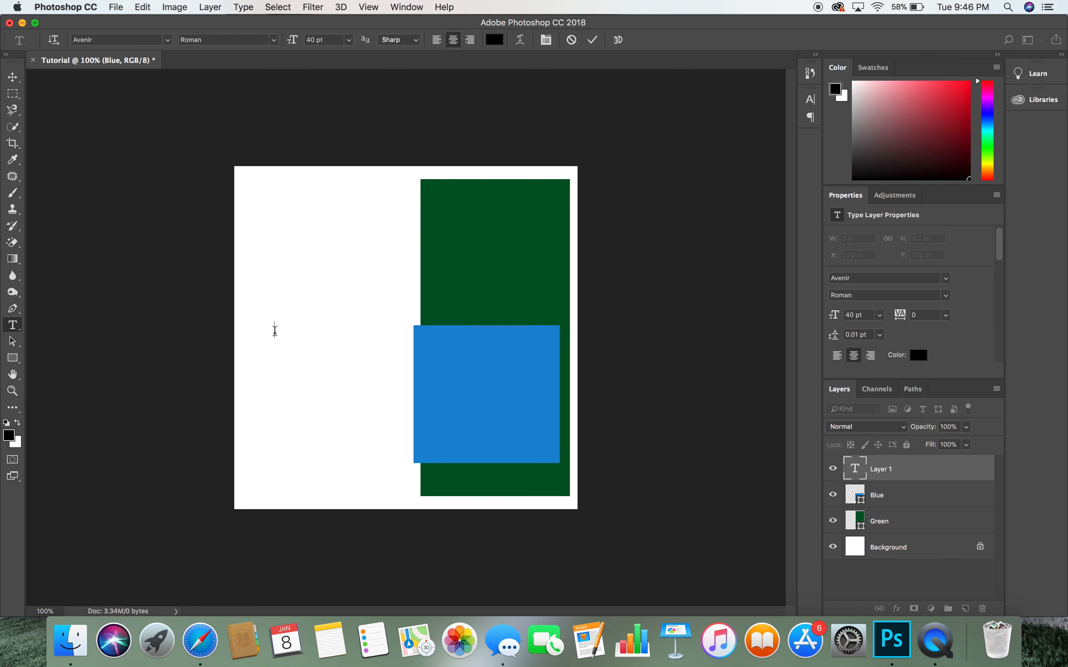
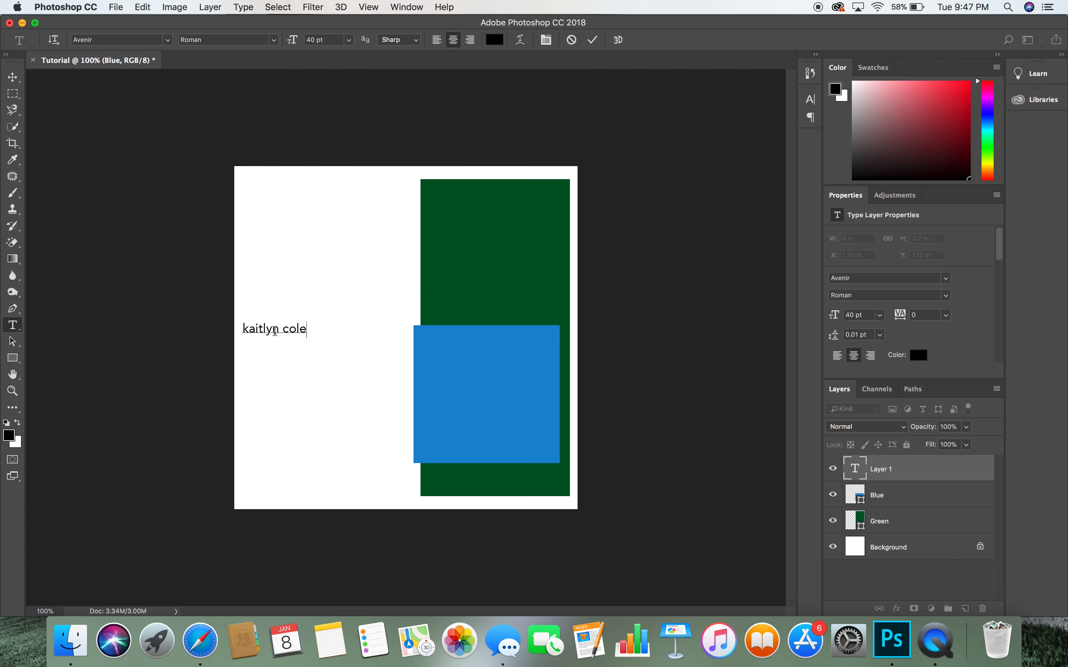
pyautogui.click(13, 77)
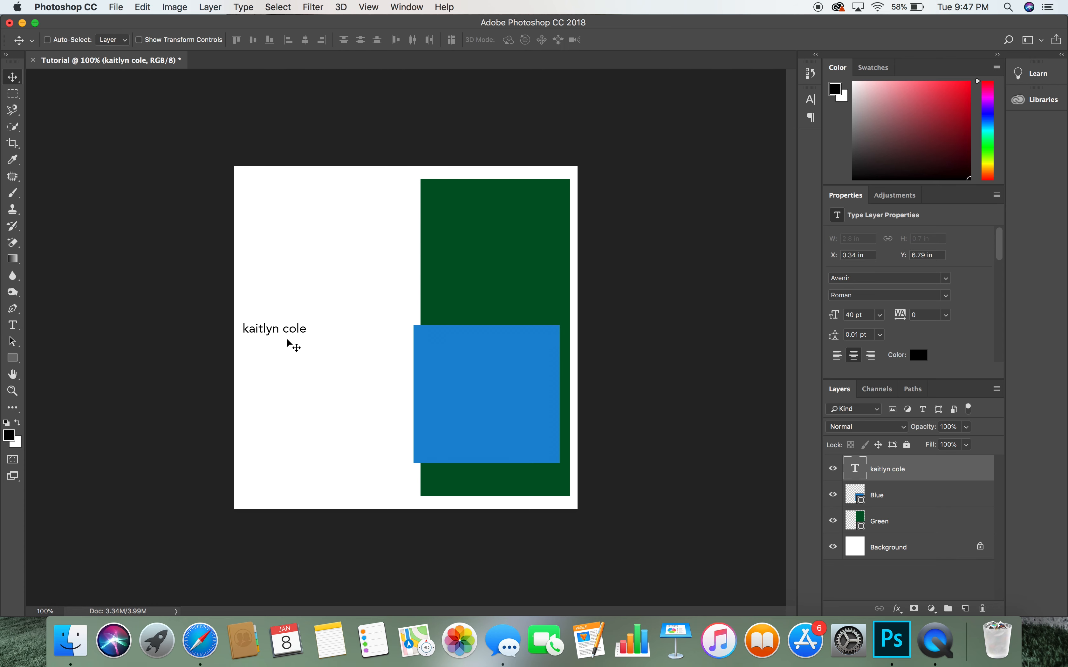
pyautogui.moveTo(292, 337); pyautogui.dragTo(338, 312)
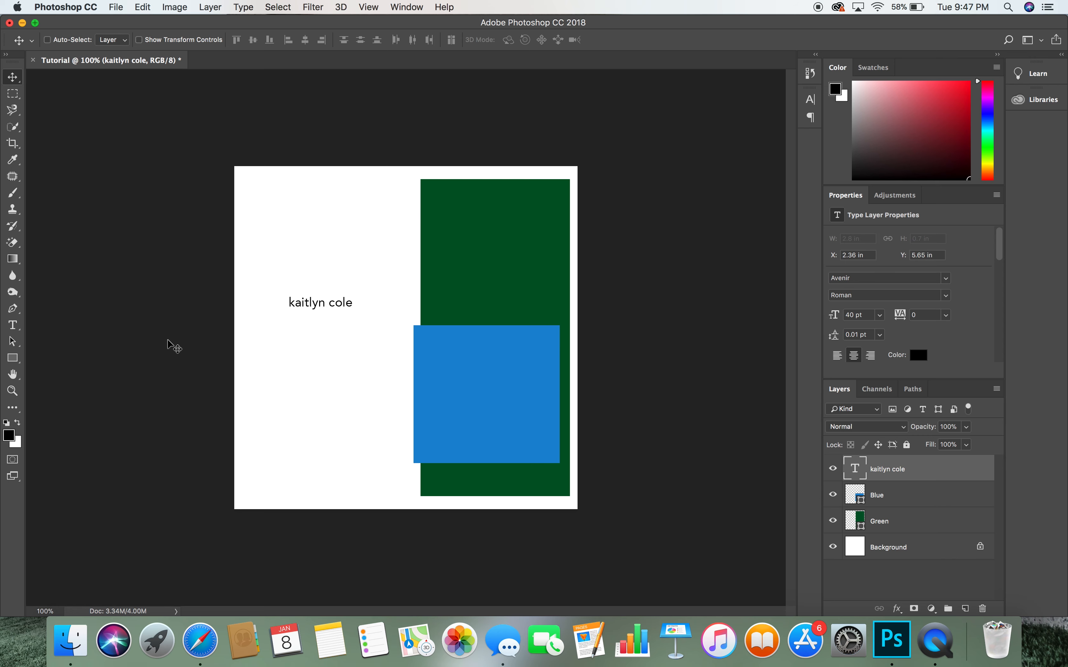
pyautogui.click(12, 326)
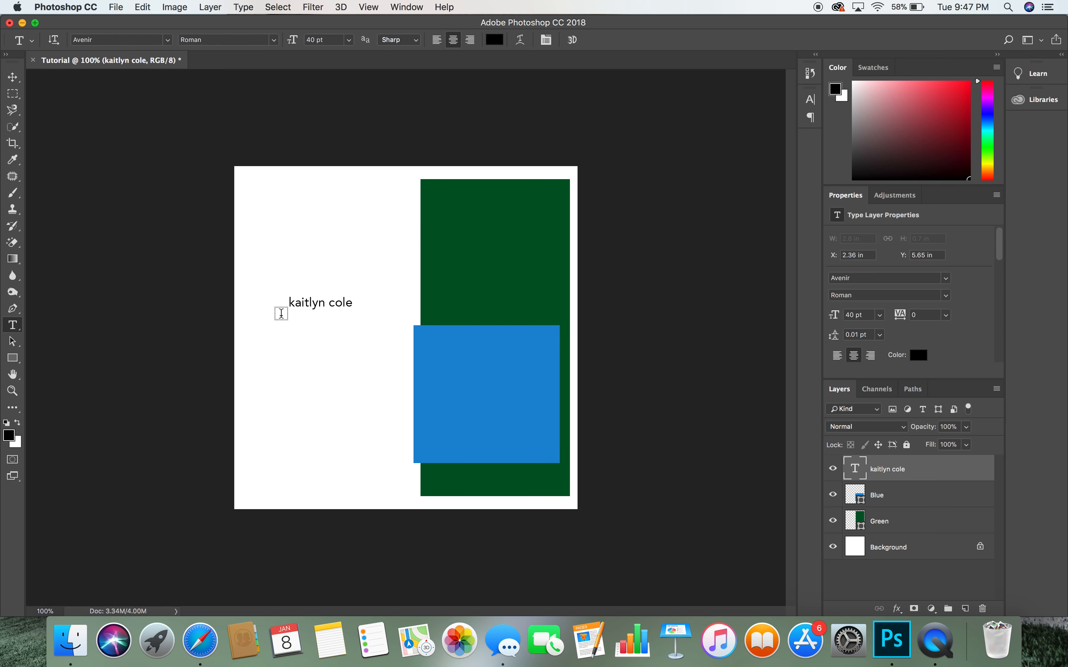
# - Select the name text and colour it bright red in the Color panel
pyautogui.click(357, 305)
pyautogui.moveTo(357, 305); pyautogui.dragTo(249, 294)
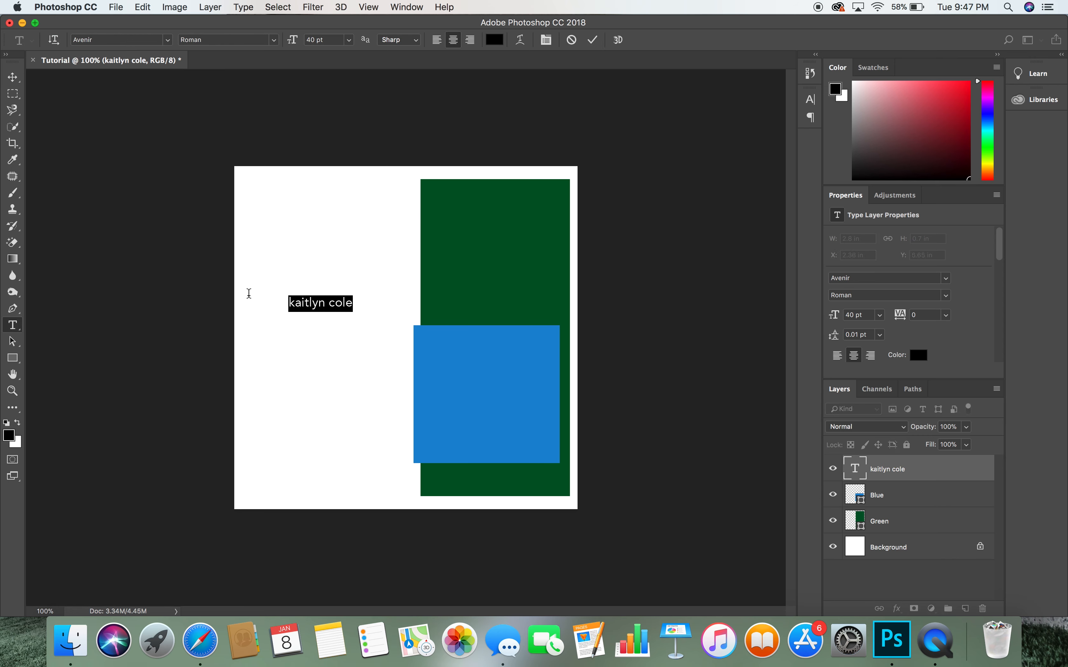
pyautogui.moveTo(919, 103)
pyautogui.mouseDown()
pyautogui.moveTo(884, 119)
pyautogui.moveTo(911, 133)
pyautogui.mouseUp()
pyautogui.moveTo(985, 120); pyautogui.dragTo(990, 156)
pyautogui.click(880, 73)
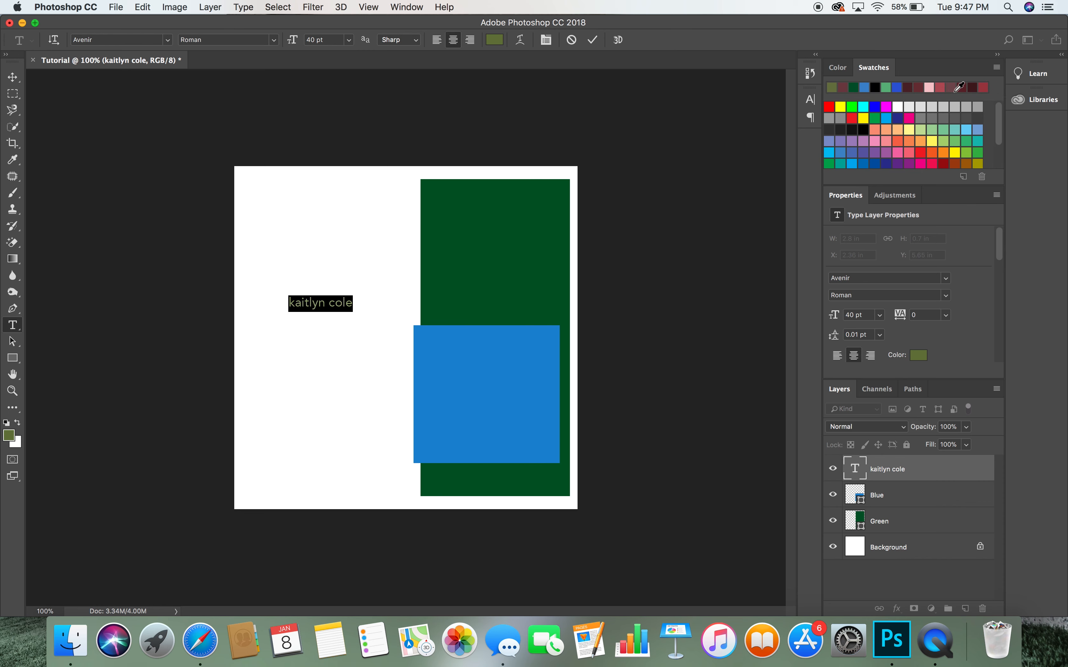
pyautogui.scroll(-3, 939, 127)
pyautogui.scroll(3, 906, 130)
pyautogui.scroll(-3, 905, 131)
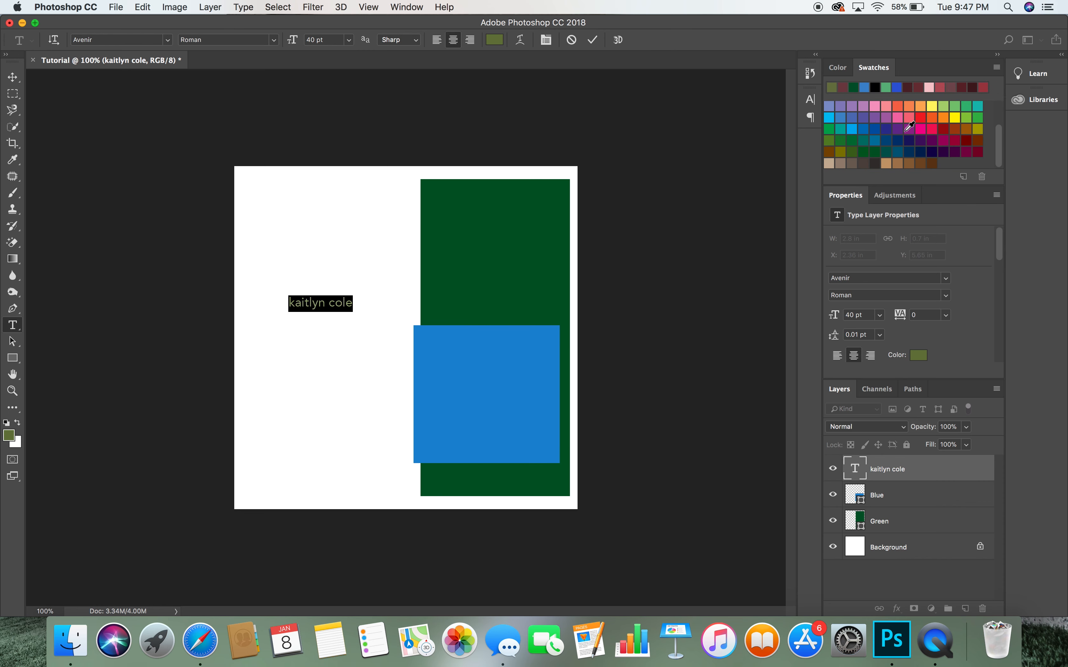
pyautogui.click(837, 67)
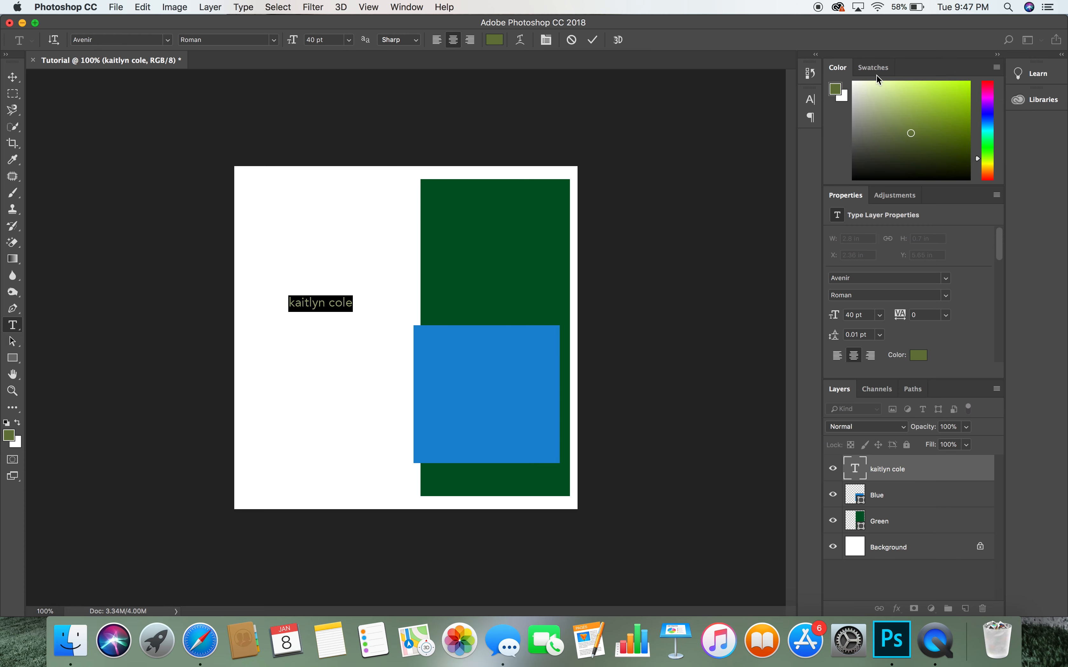
pyautogui.moveTo(995, 135); pyautogui.dragTo(999, 181)
pyautogui.moveTo(934, 134); pyautogui.dragTo(993, 60)
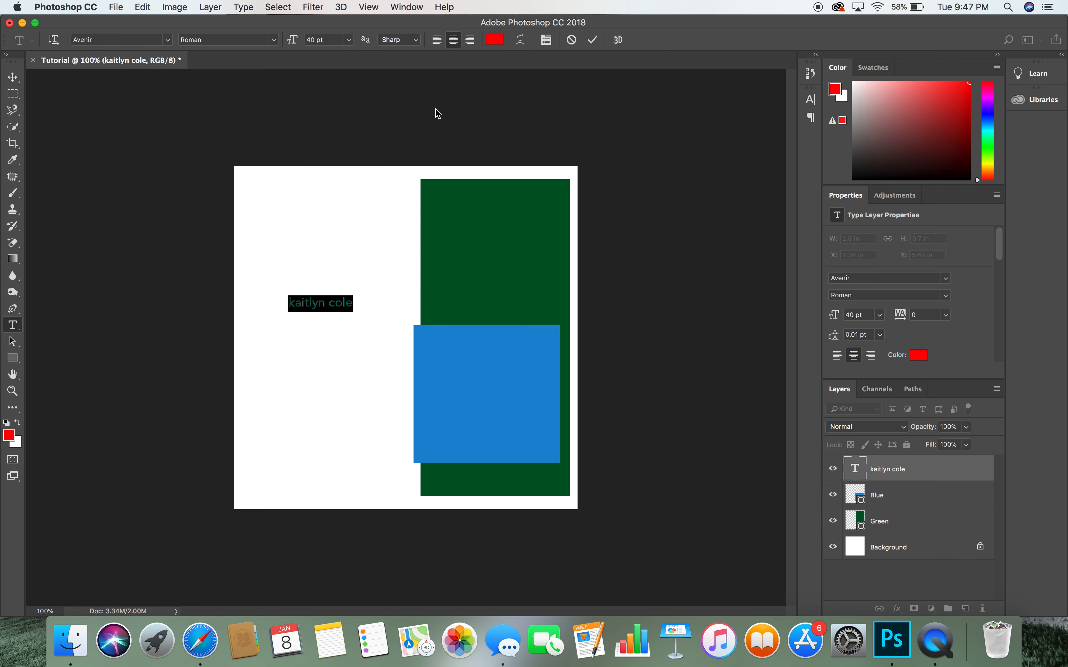
pyautogui.click(13, 79)
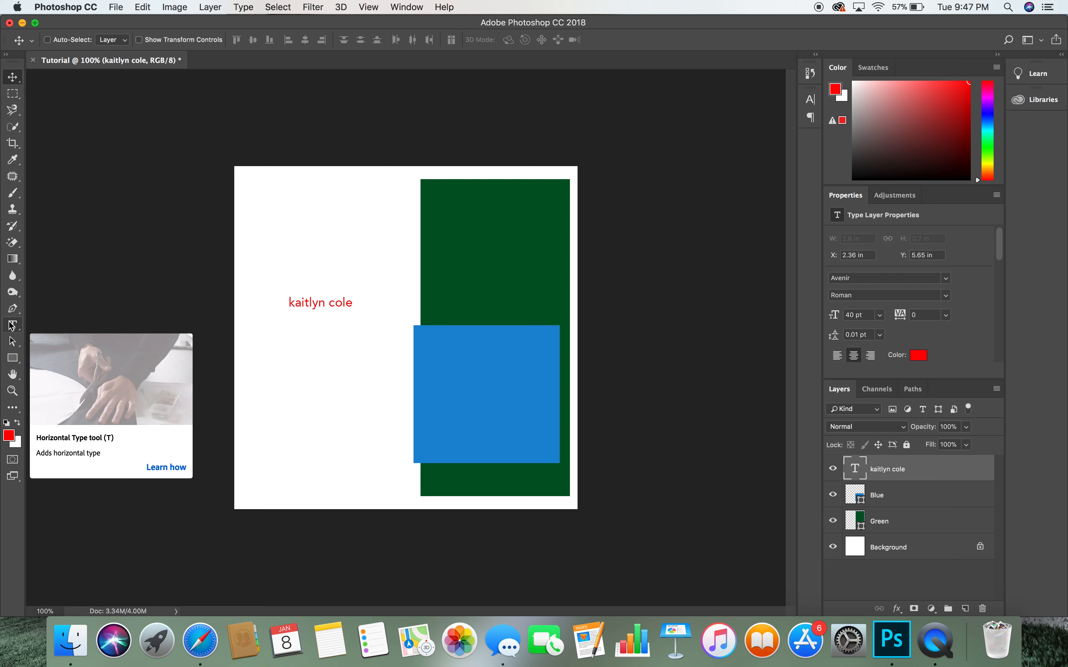
# - Reselect all of the name text with the Type tool
pyautogui.click(13, 325)
pyautogui.click(310, 304)
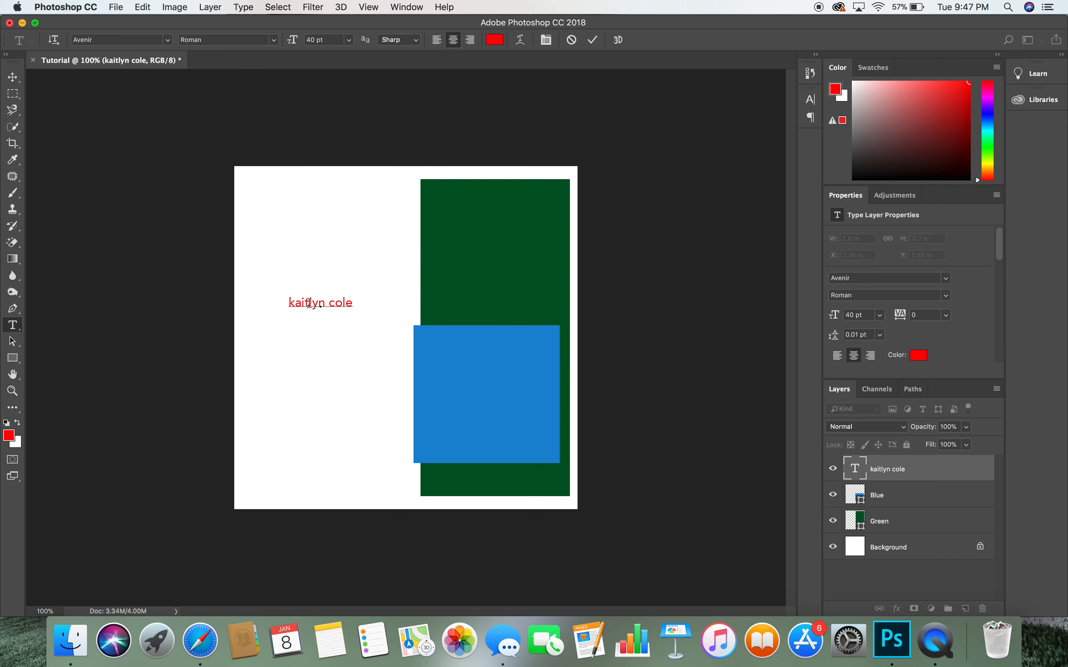
pyautogui.press('super+a')
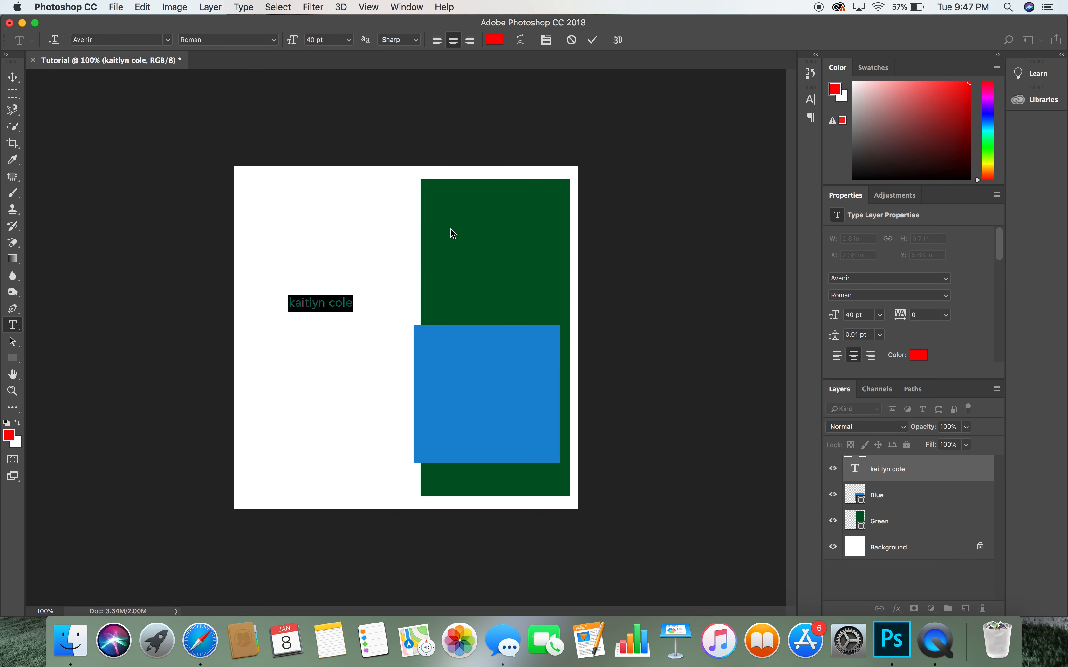
pyautogui.click(811, 101)
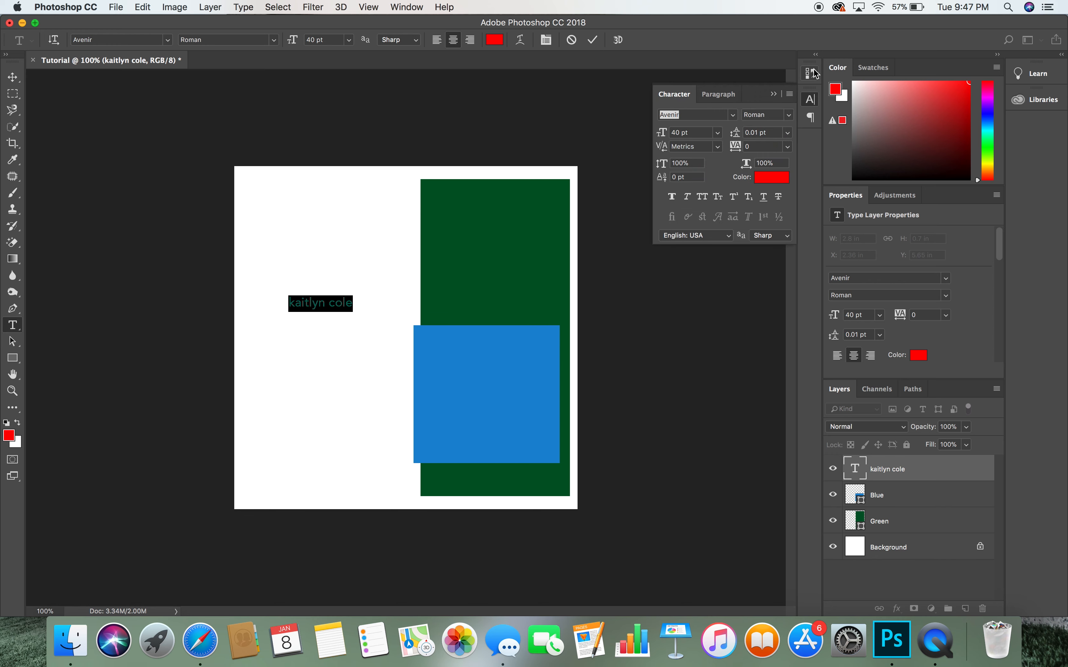
pyautogui.click(411, 6)
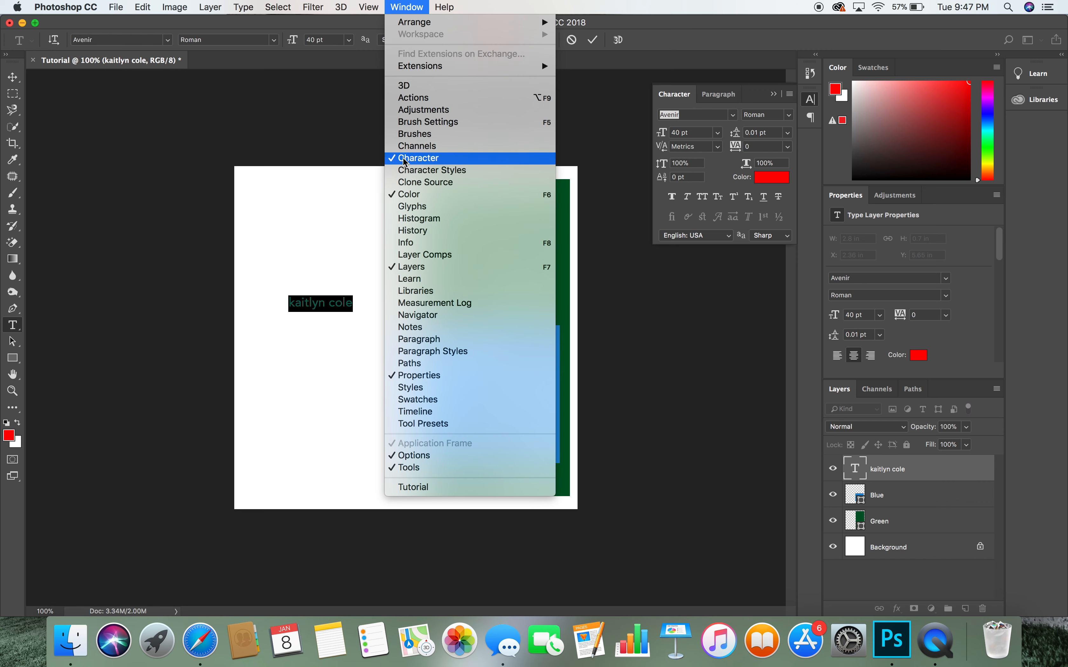
pyautogui.click(410, 5)
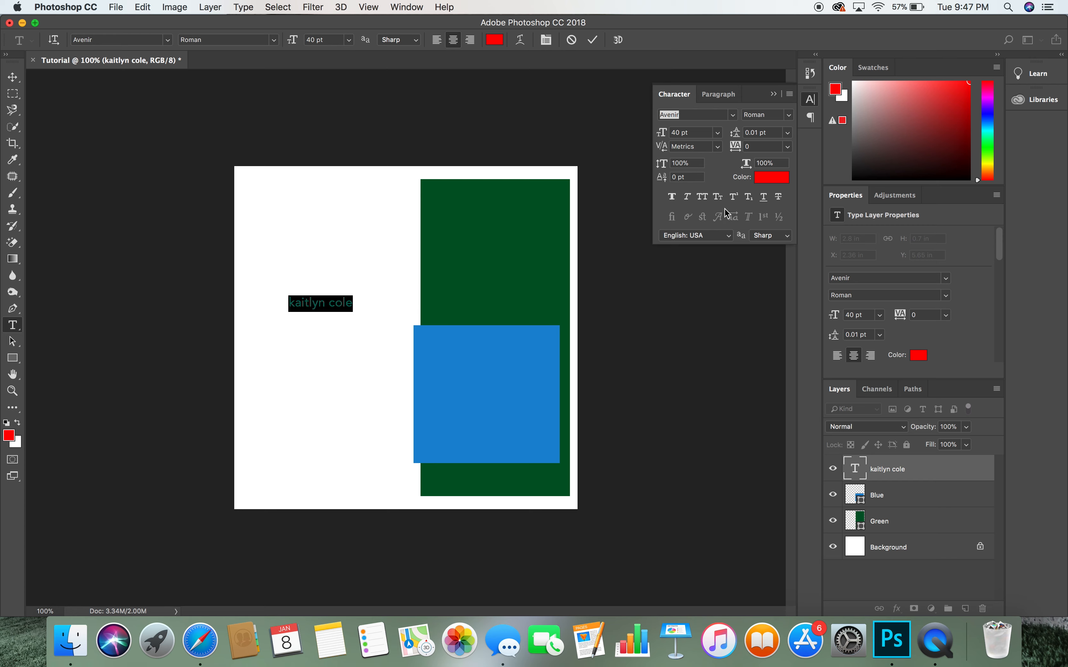
pyautogui.click(698, 164)
pyautogui.write('300')
pyautogui.press('Return')
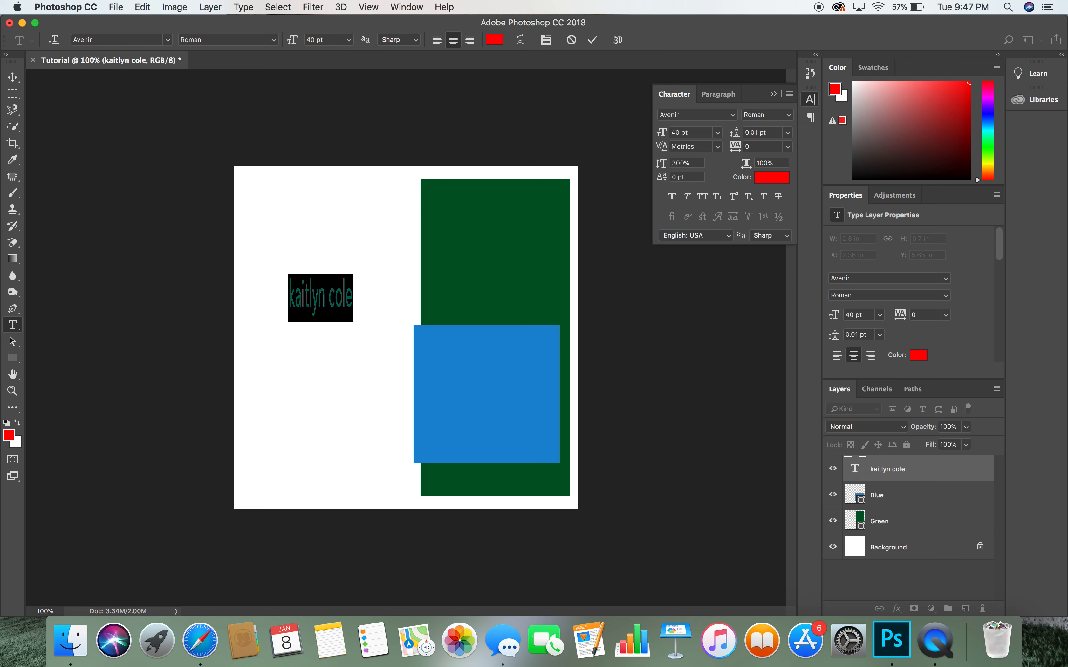
pyautogui.moveTo(691, 162); pyautogui.dragTo(632, 165)
pyautogui.write('100')
pyautogui.press('Return')
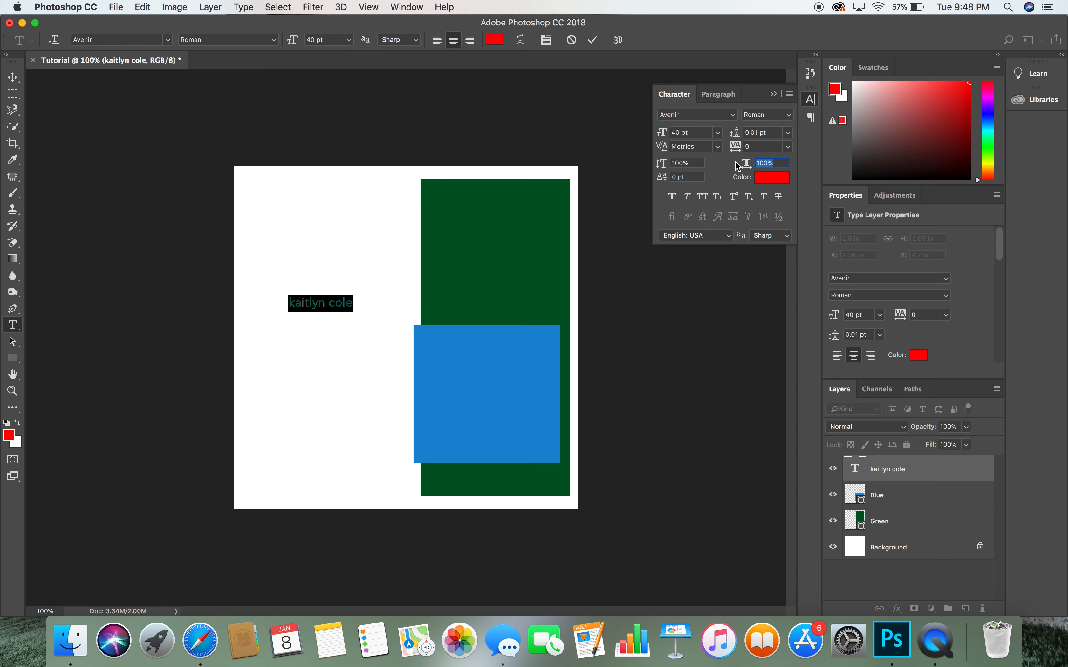
pyautogui.write('300')
pyautogui.press('Return')
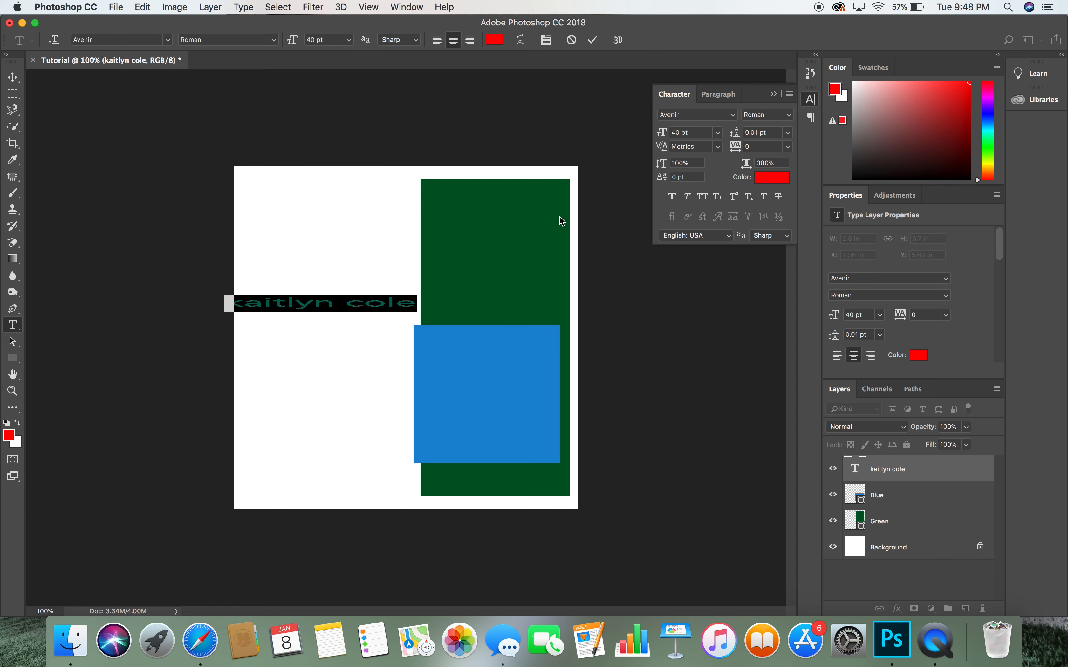
pyautogui.click(767, 163)
pyautogui.write('100')
pyautogui.press('Return')
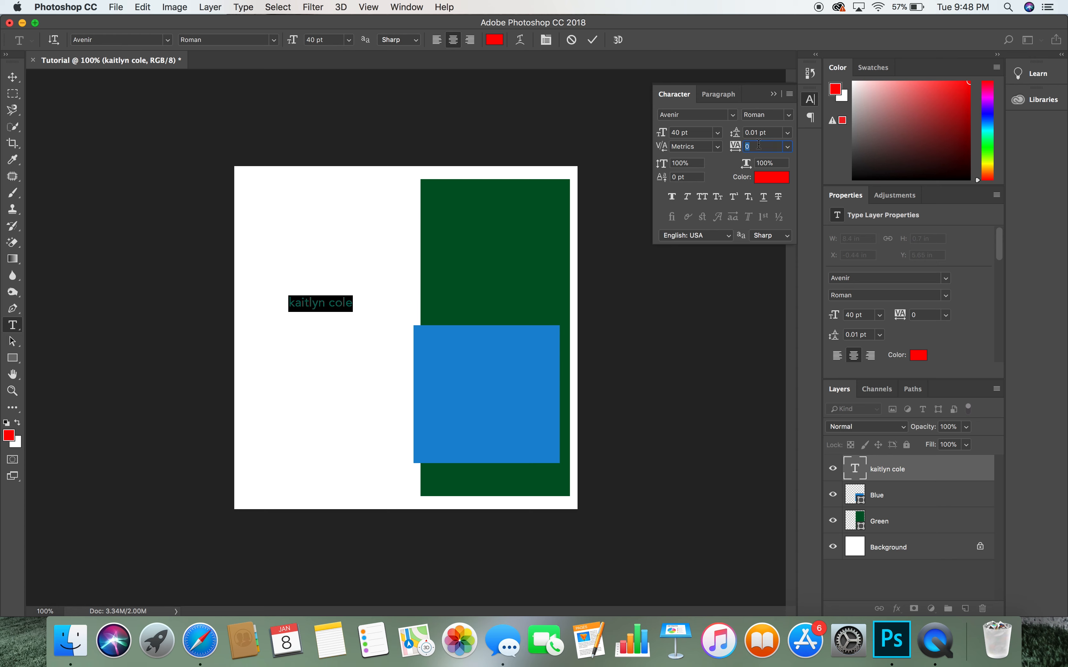
pyautogui.write('600')
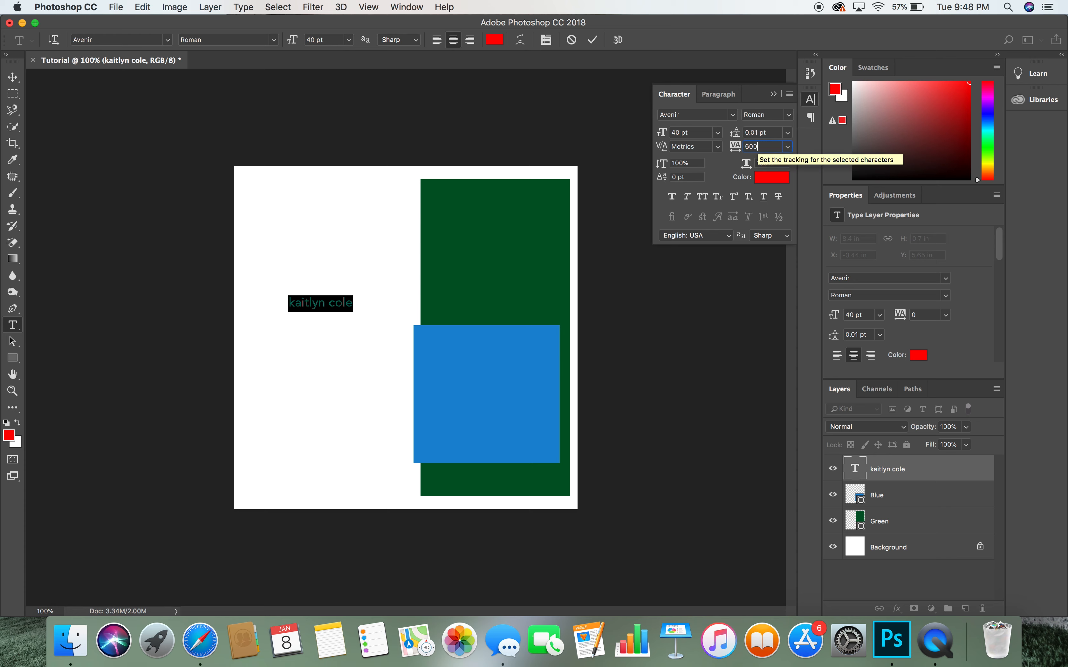
pyautogui.press('Return')
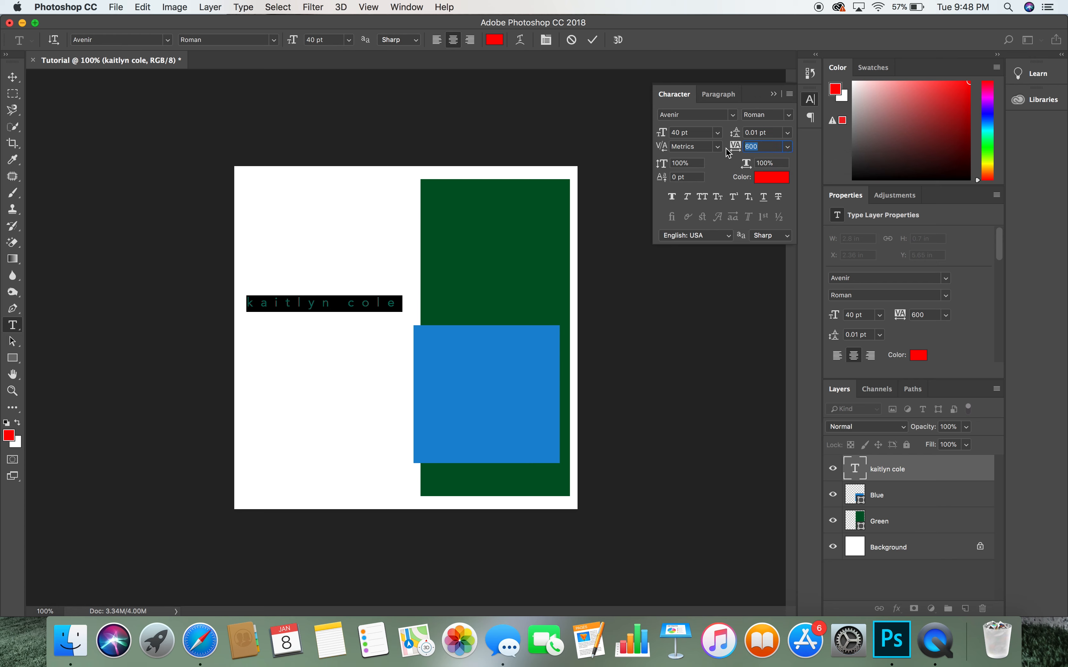
pyautogui.write('30')
pyautogui.press('Return')
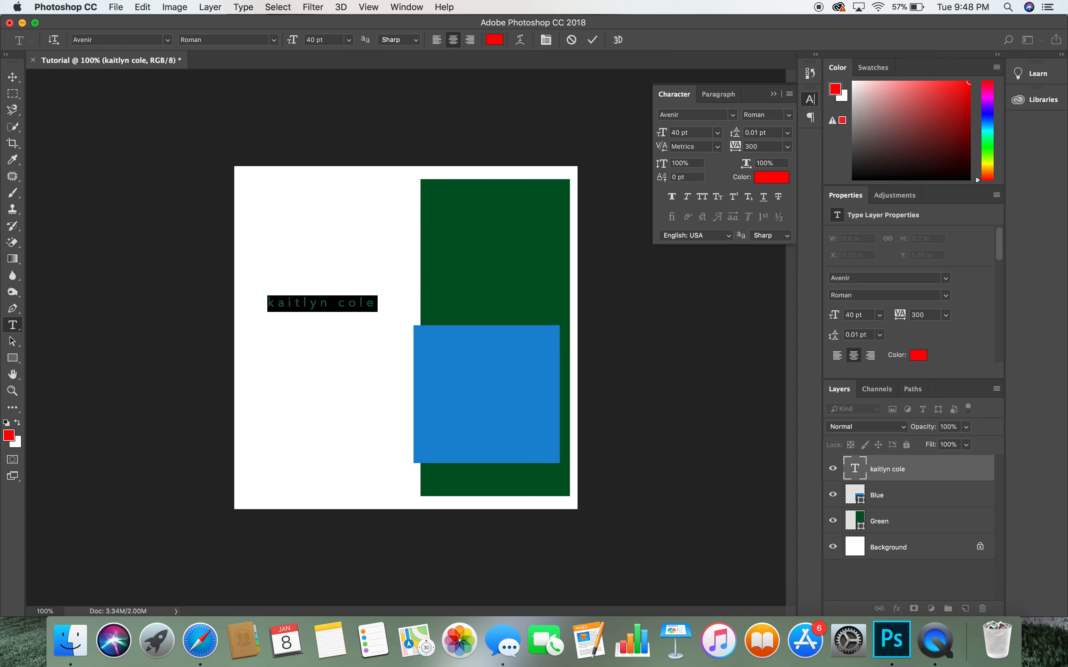
pyautogui.doubleClick(766, 147)
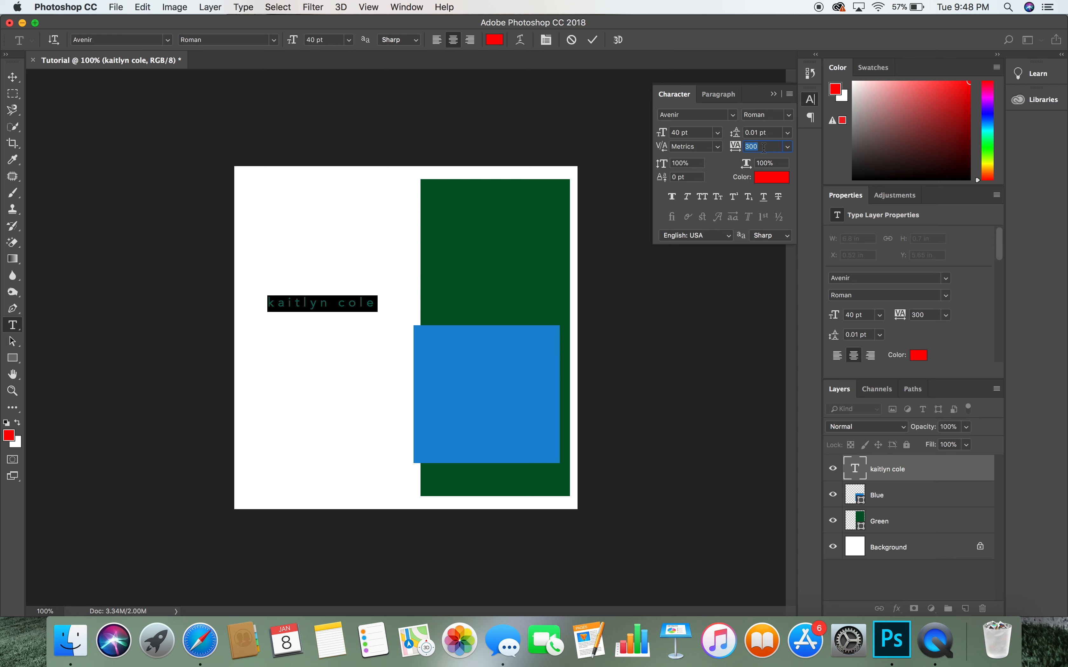
pyautogui.write('0')
pyautogui.press('Return')
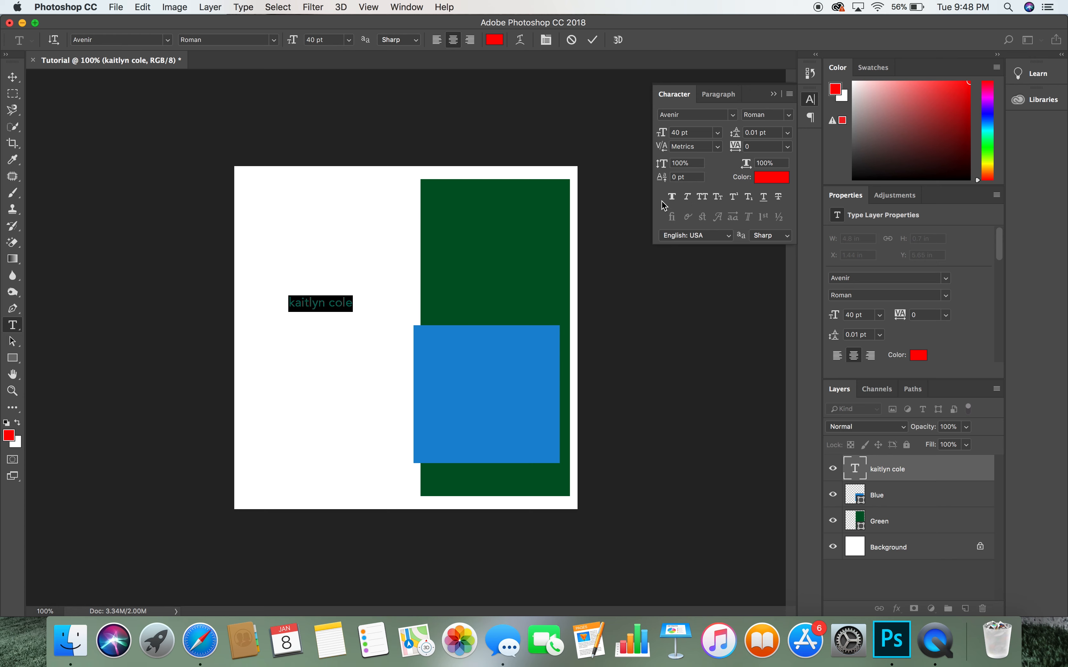
# - Switch the red name to All Caps, raise tracking from 50 to 100, and commit the text
pyautogui.click(703, 197)
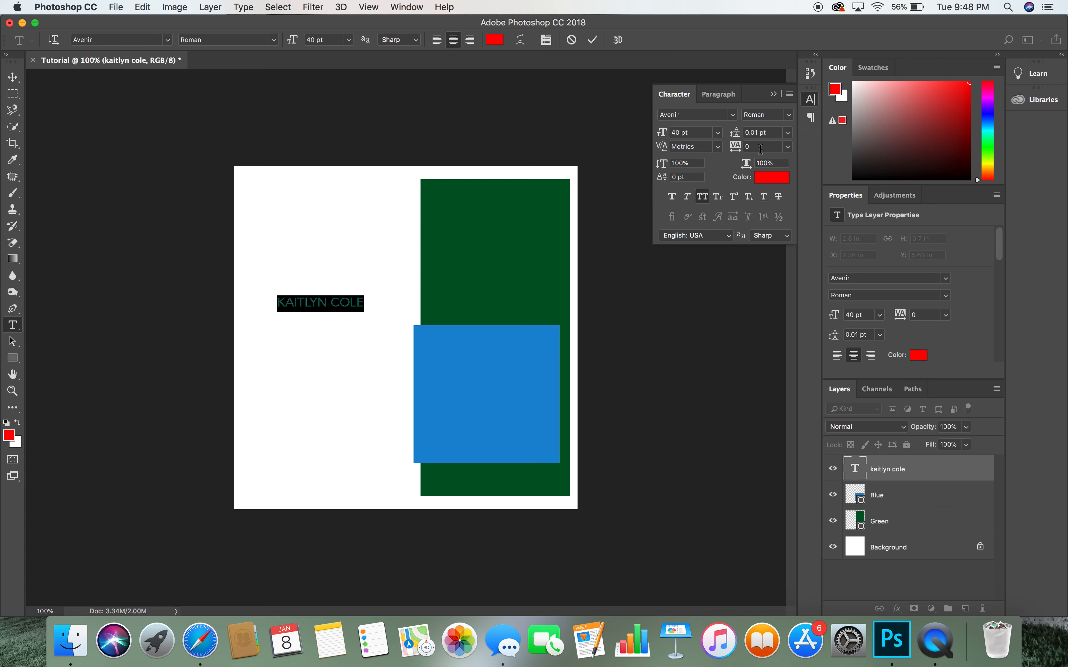
pyautogui.click(738, 148)
pyautogui.write('50')
pyautogui.press('Return')
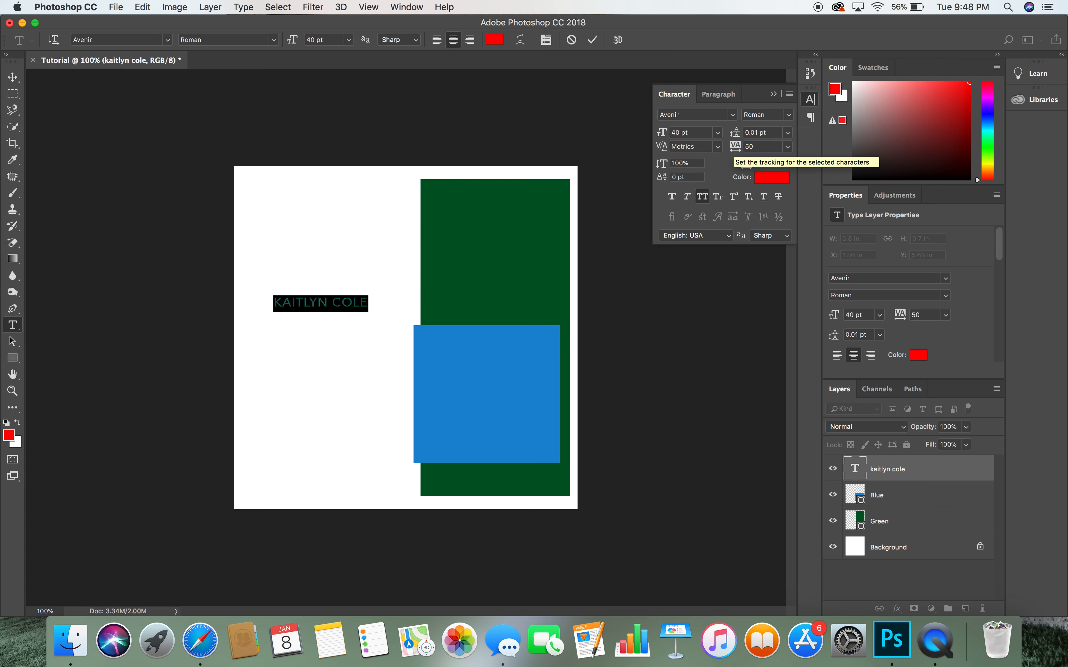
pyautogui.moveTo(760, 147); pyautogui.dragTo(720, 148)
pyautogui.write('100')
pyautogui.press('Return')
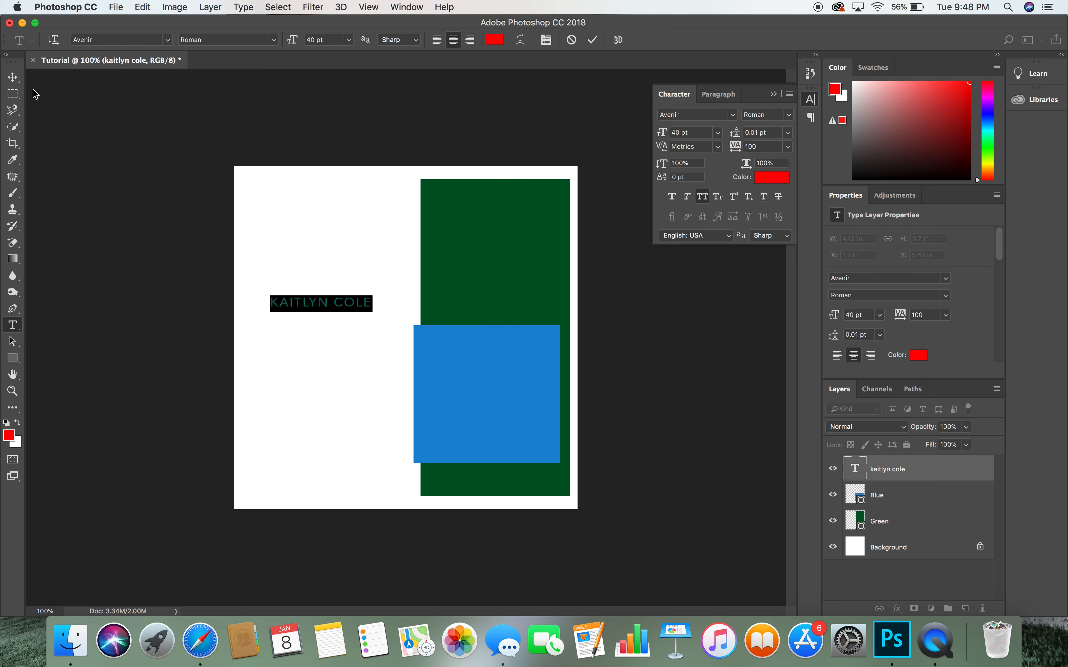
pyautogui.click(13, 77)
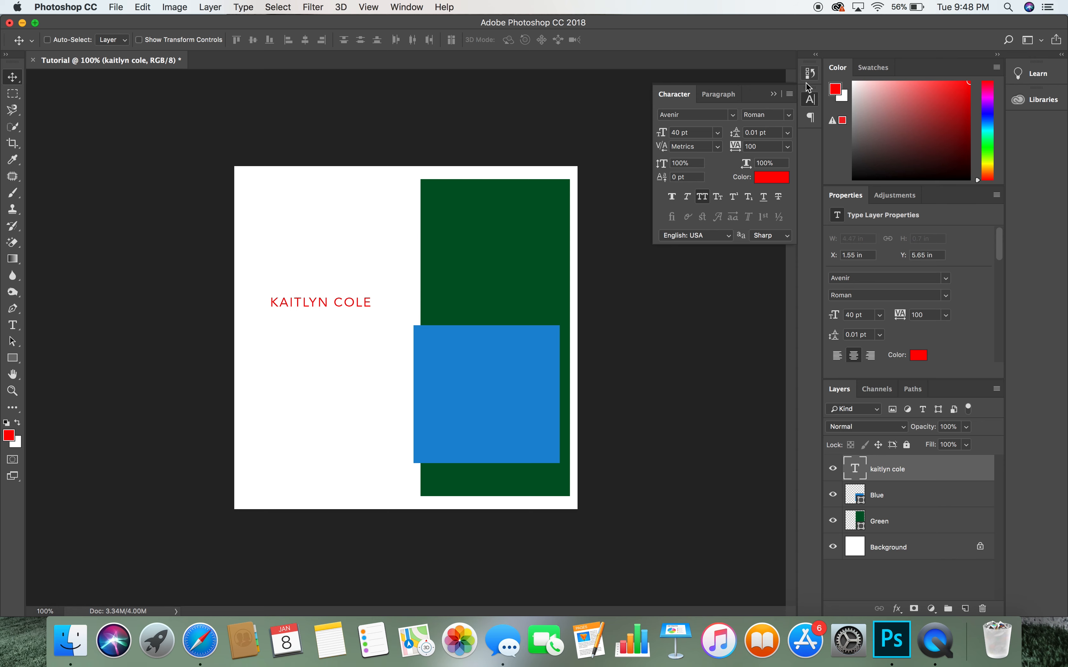
pyautogui.click(813, 105)
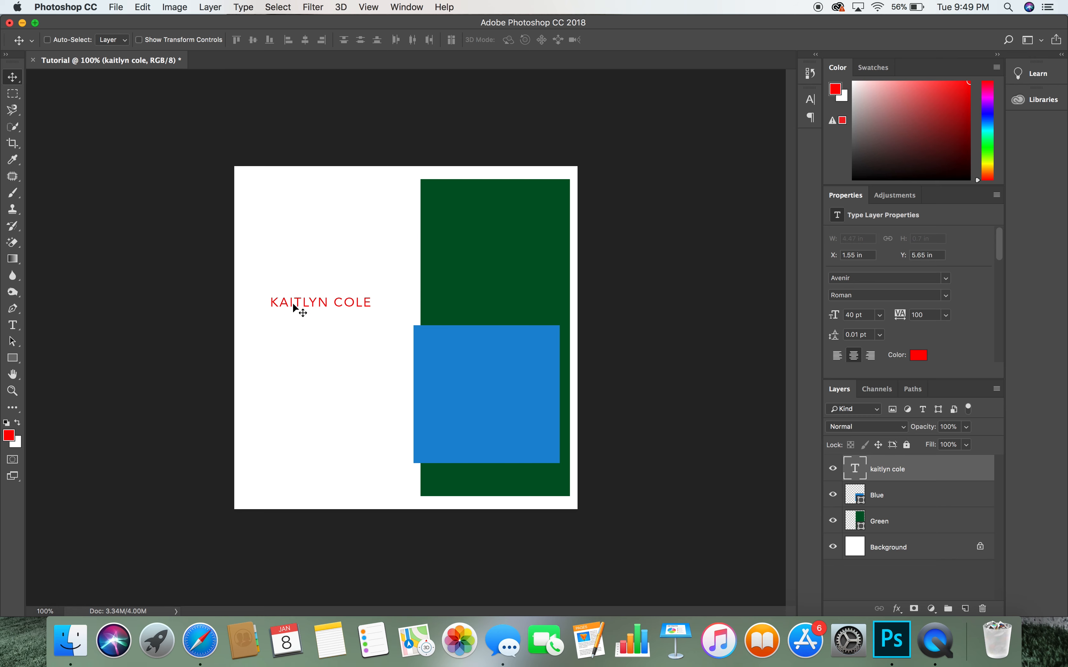
pyautogui.moveTo(311, 314); pyautogui.dragTo(323, 377)
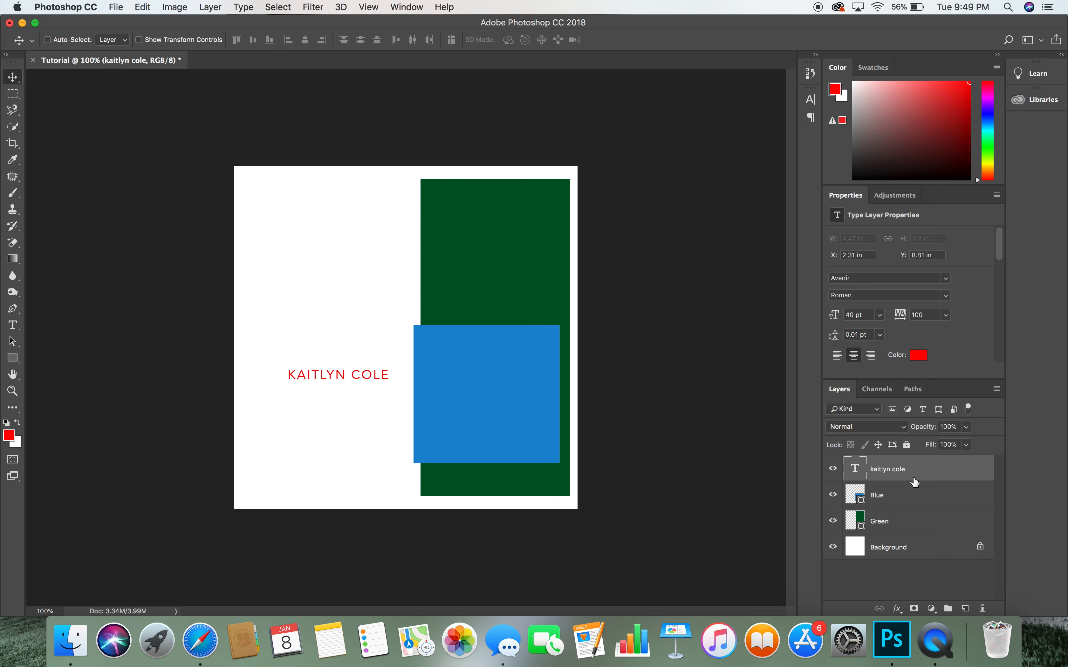
pyautogui.click(907, 501)
pyautogui.moveTo(506, 415); pyautogui.dragTo(489, 421)
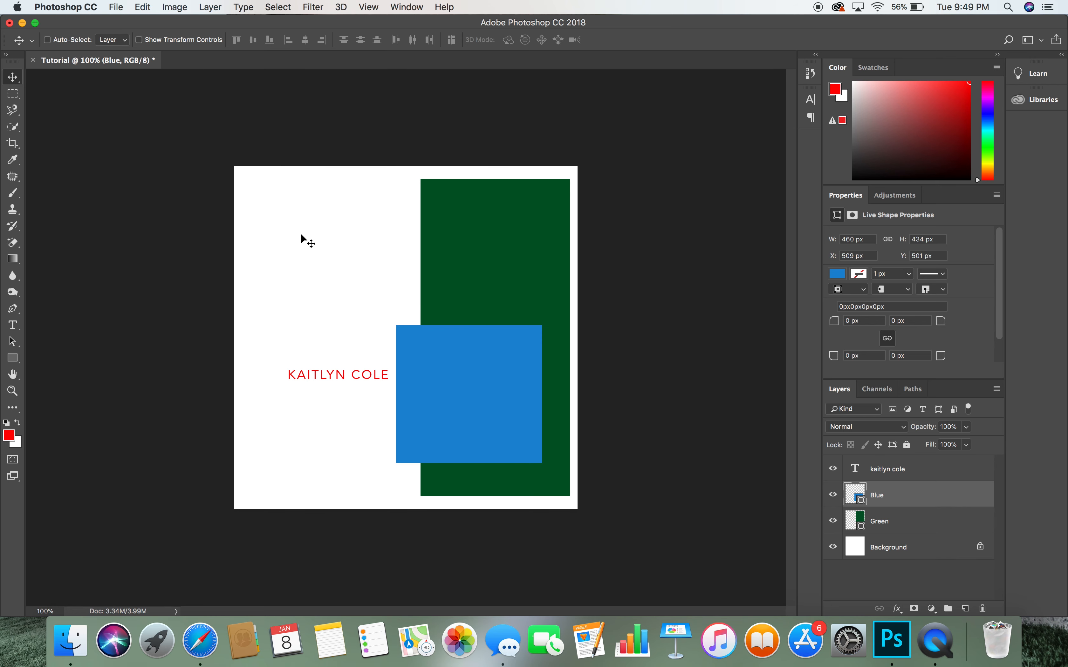
# - Begin Save As for the design and choose JPEG as the file format
pyautogui.click(116, 6)
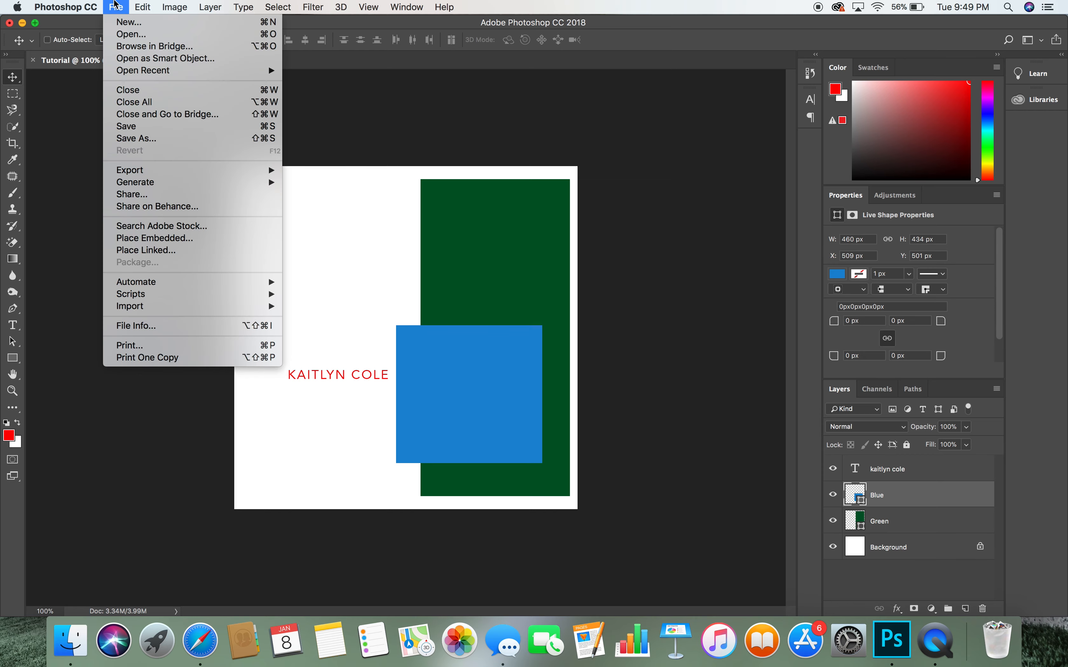
pyautogui.click(129, 138)
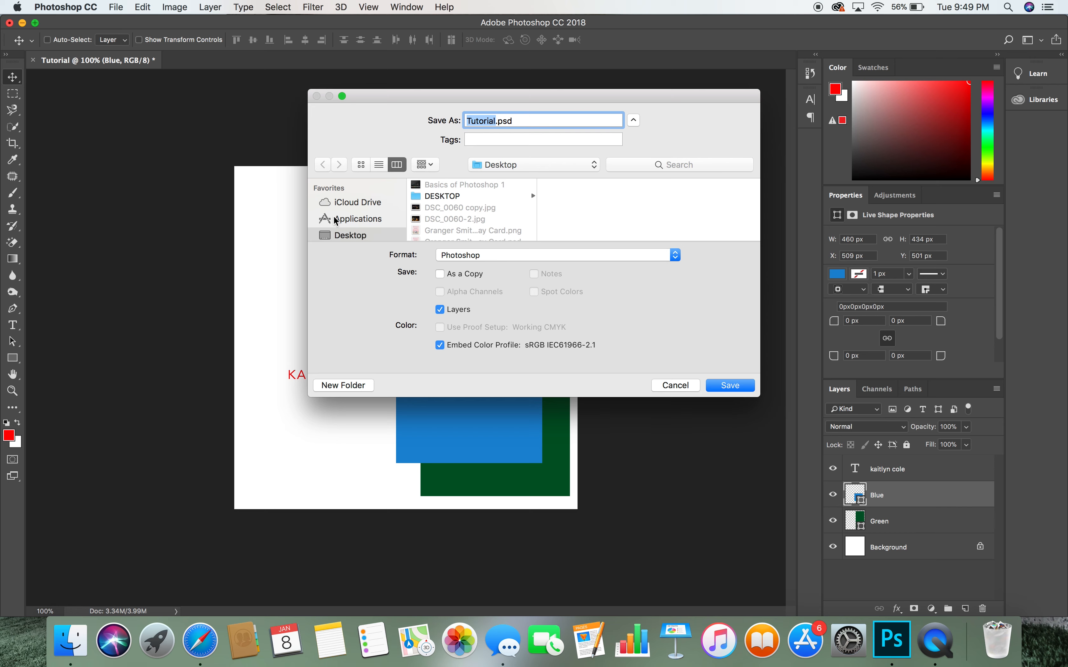
pyautogui.click(340, 204)
pyautogui.scroll(-3, 348, 207)
pyautogui.click(362, 194)
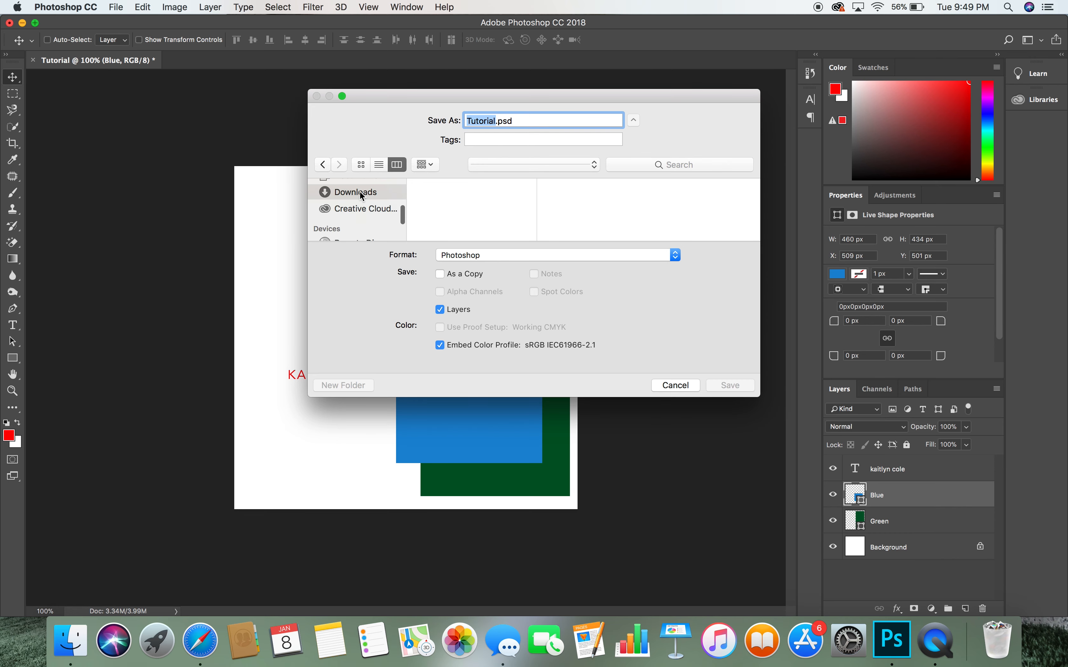
pyautogui.scroll(3, 362, 195)
pyautogui.click(349, 204)
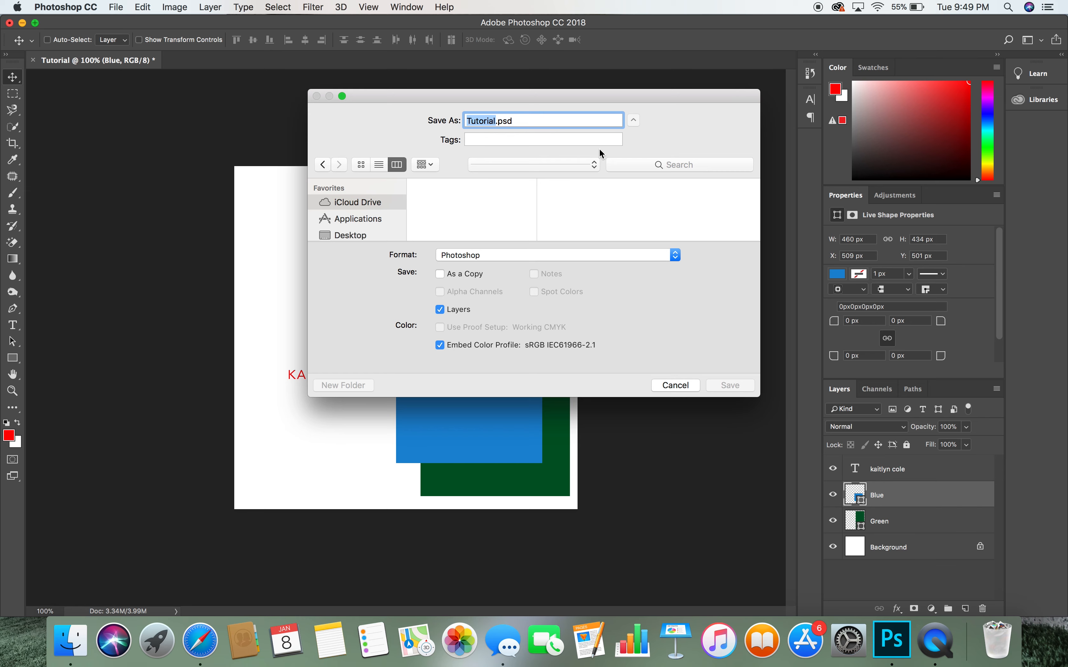
pyautogui.click(457, 259)
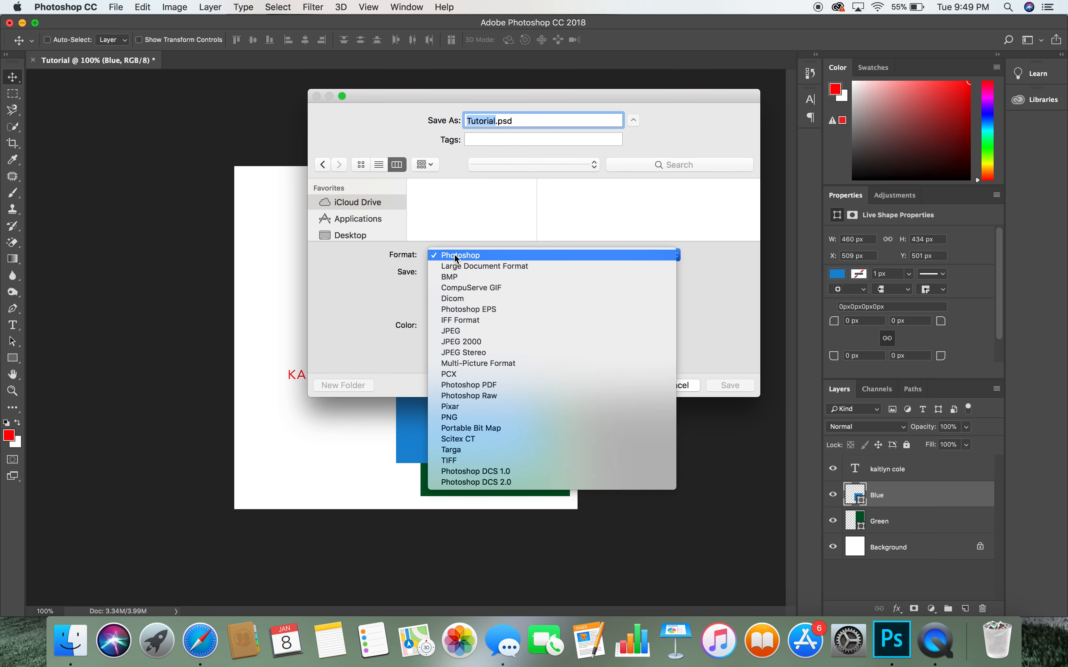
pyautogui.click(456, 332)
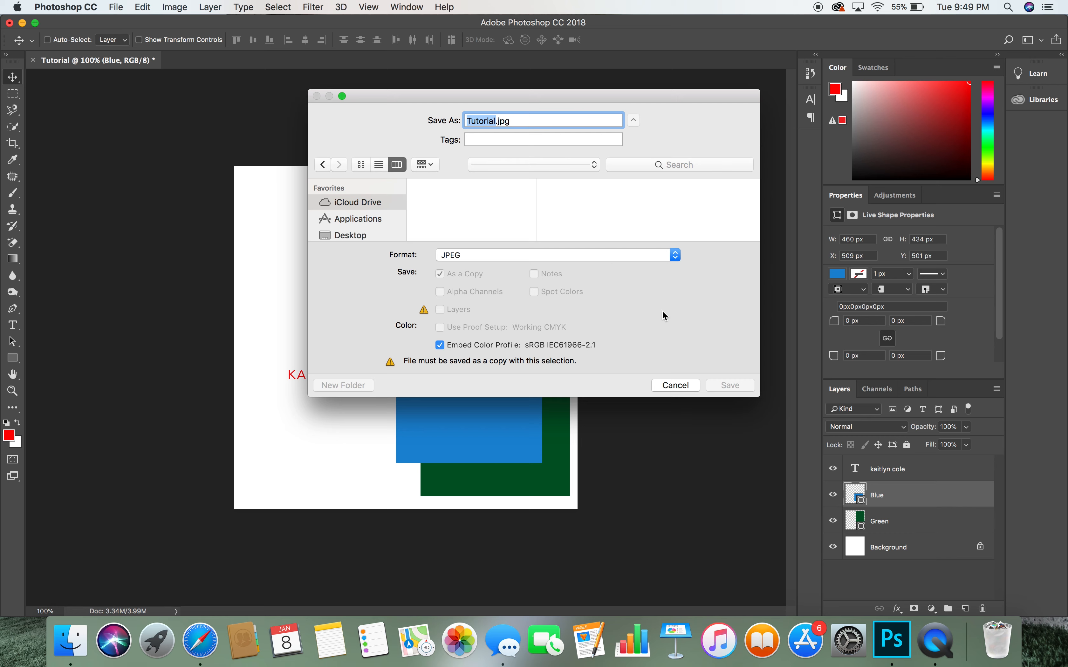
# - Save Tutorial.jpg to Documents, accepting JPEG quality 10 (Maximum), Baseline format
pyautogui.scroll(-2, 338, 221)
pyautogui.scroll(-3, 338, 225)
pyautogui.click(369, 199)
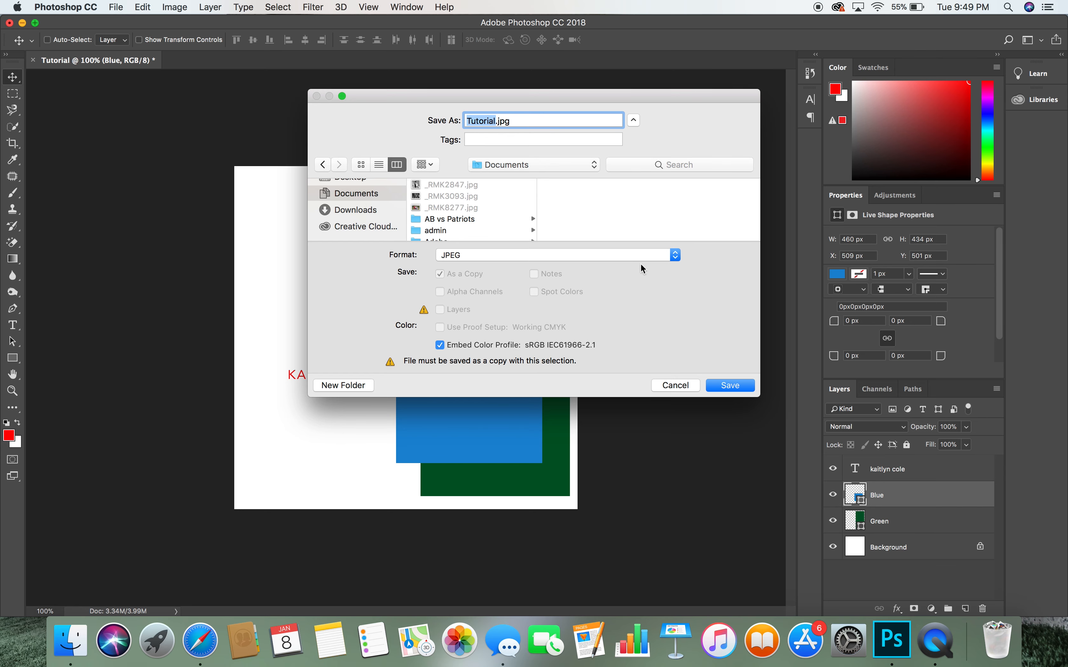
pyautogui.click(732, 388)
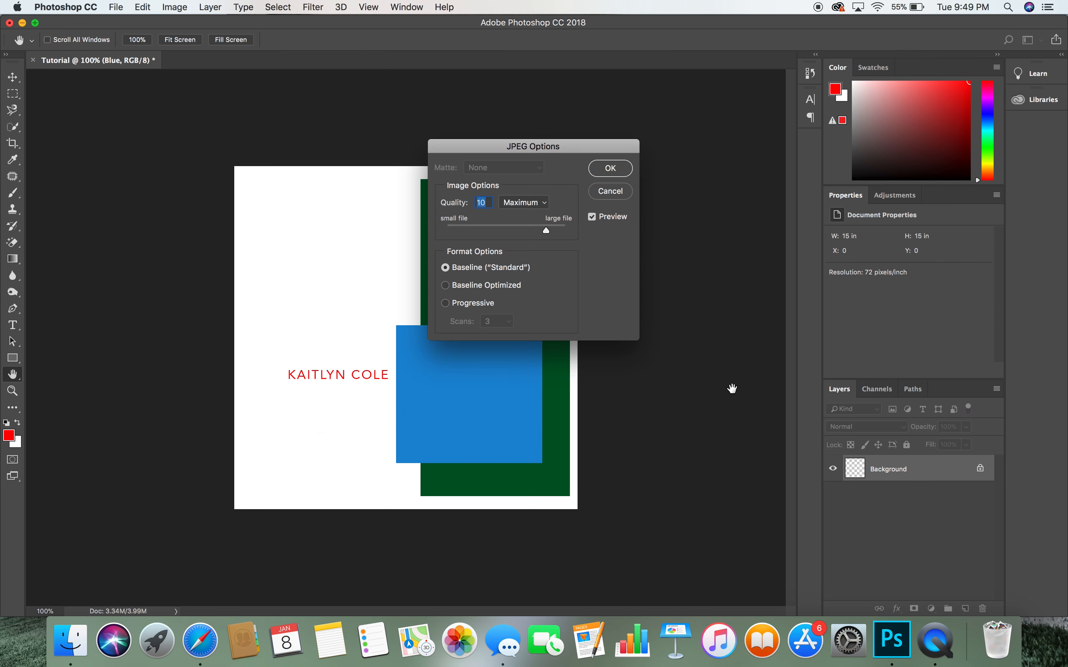
pyautogui.click(622, 172)
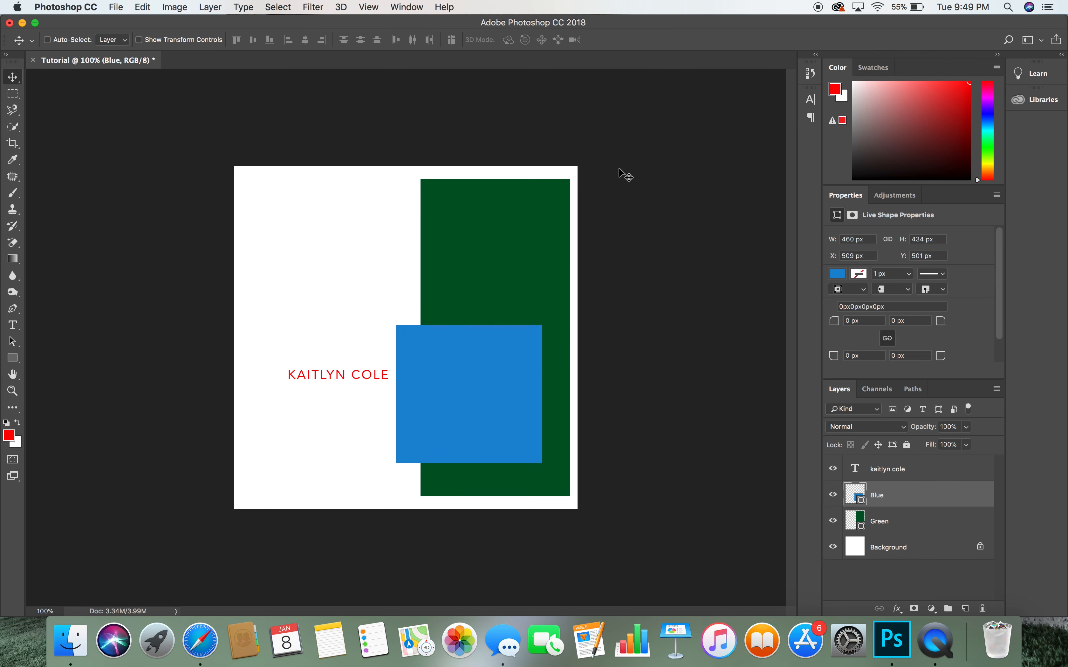